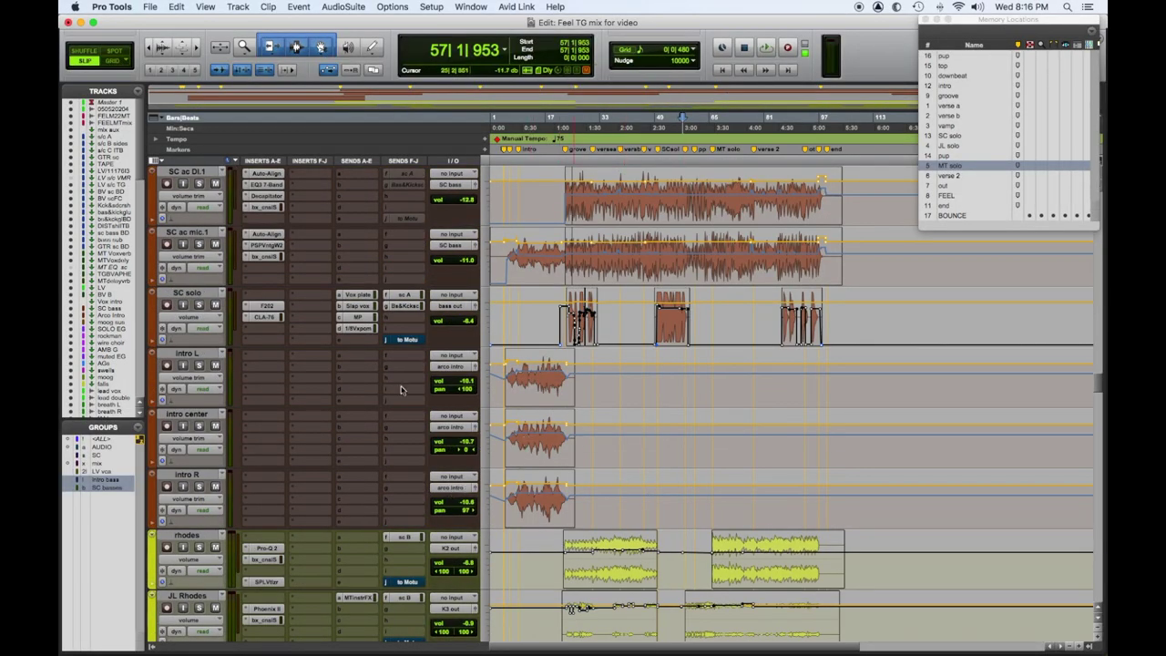
Place the playhead at the start of the intro bass clips, near bar 3 on intro L.
click(500, 392)
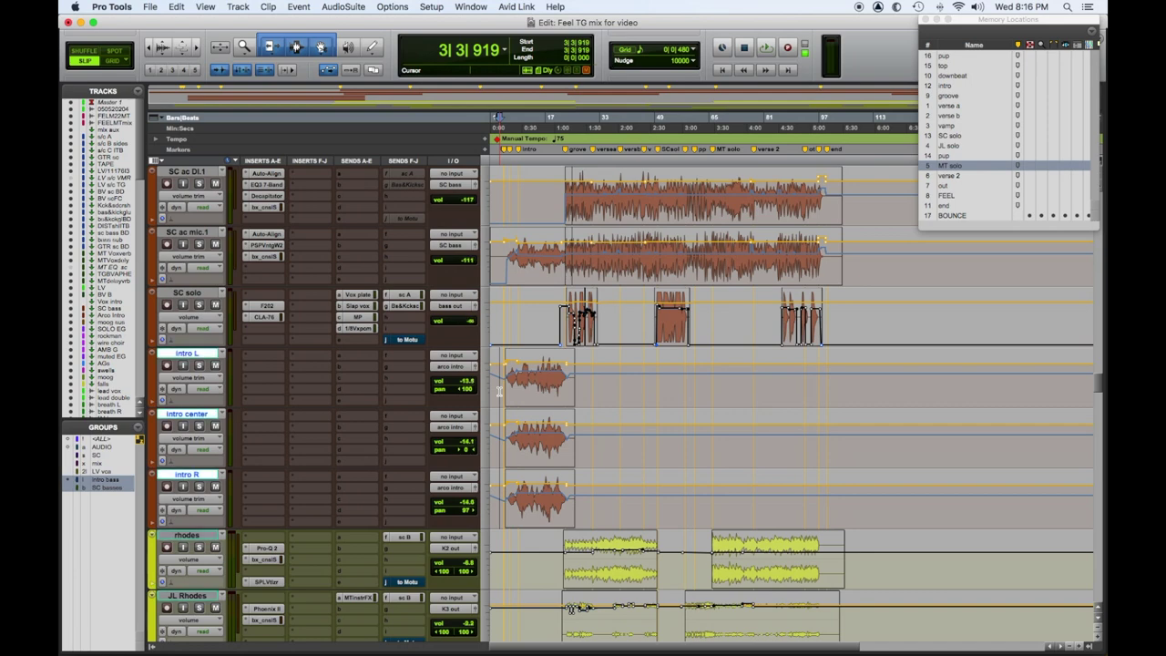
Play the intro bass section, then replay it from 6|2|177 and stop.
key(space)
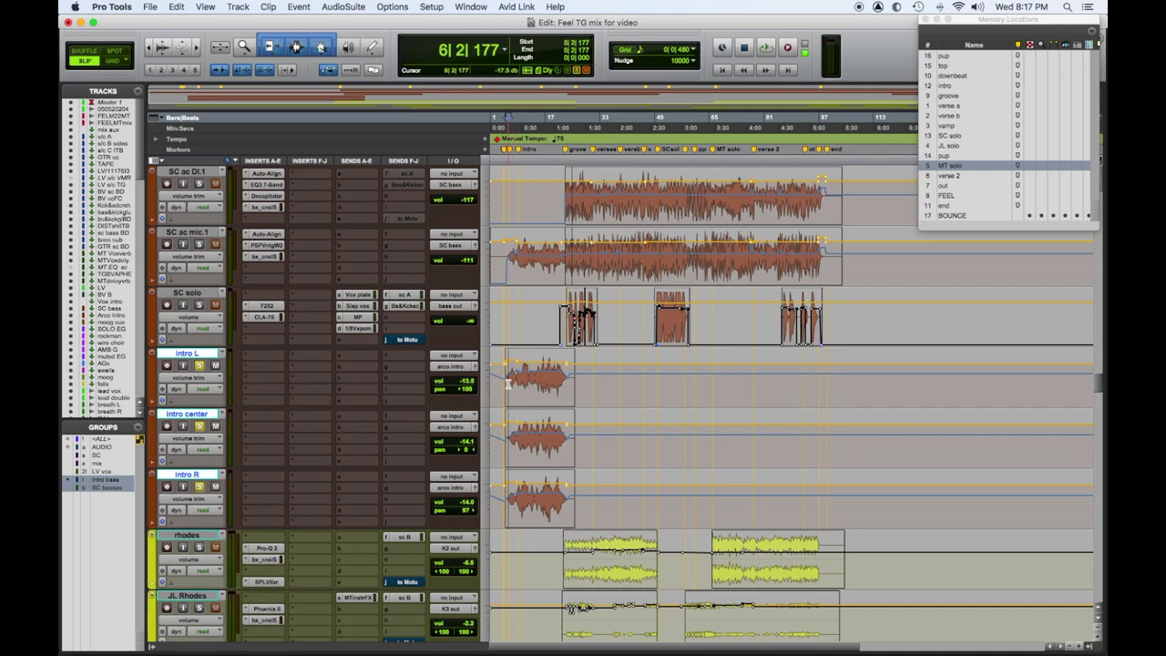
key(space)
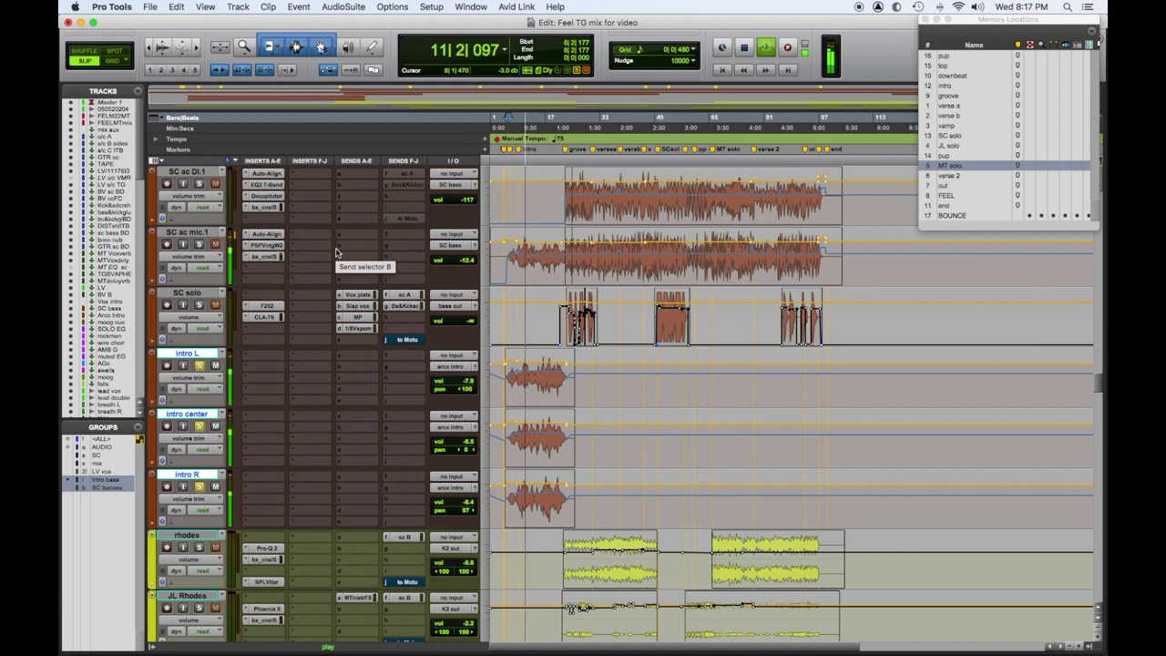
key(space)
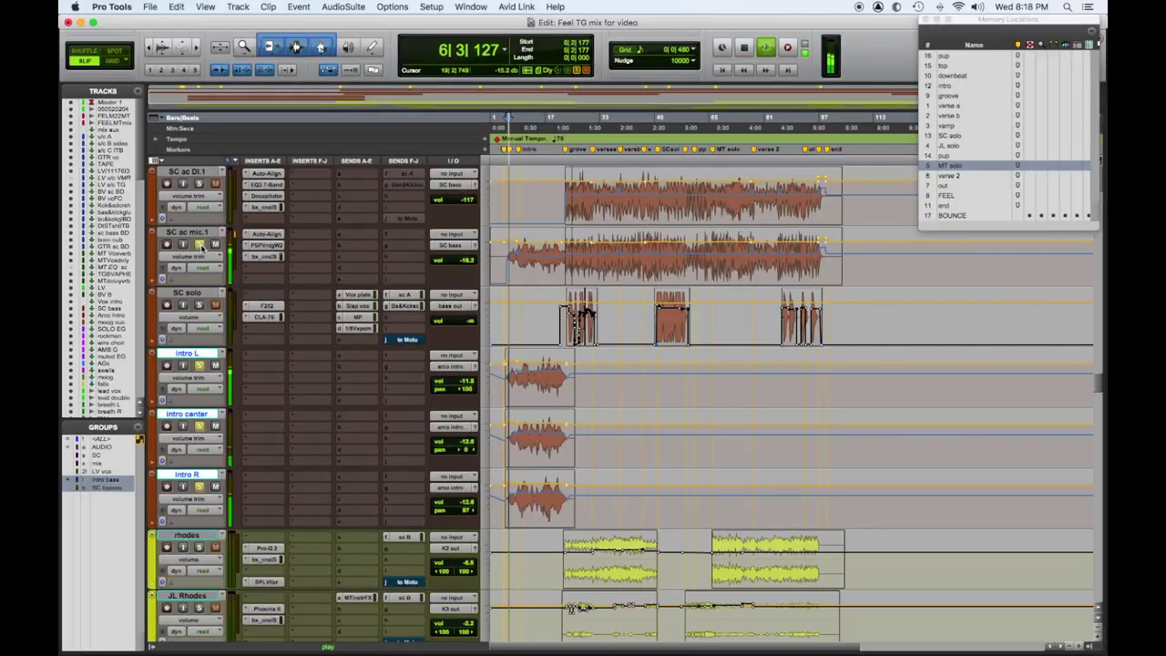
Solo intro L, intro center and intro R during playback, then unsolo intro R.
click(200, 365)
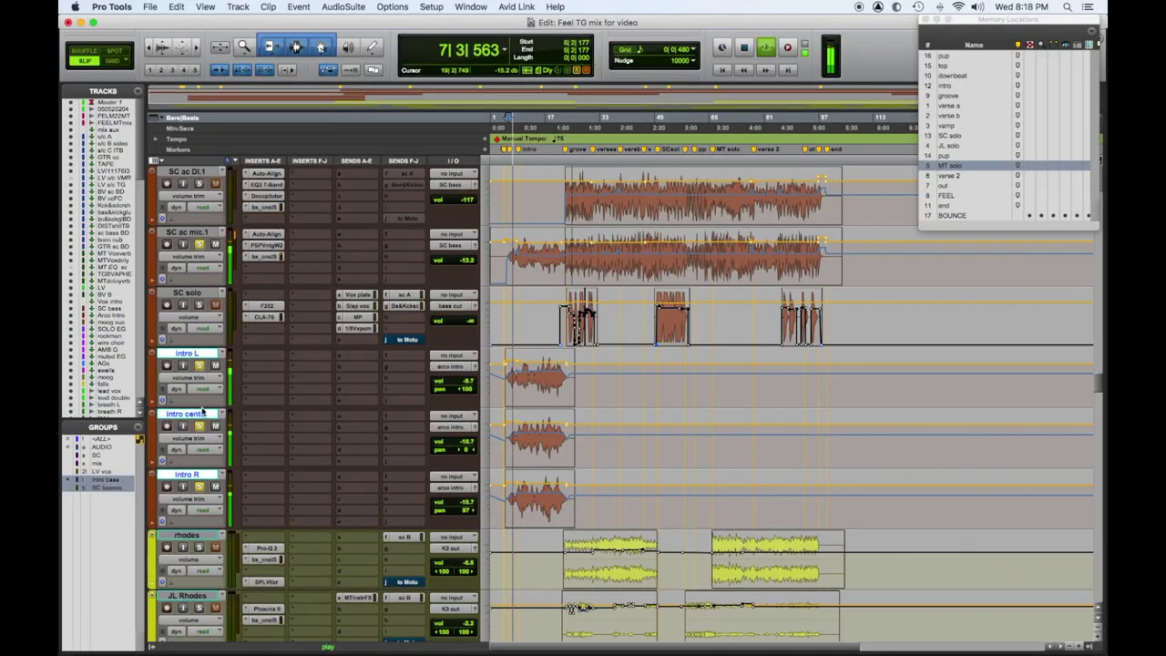
click(199, 425)
click(200, 486)
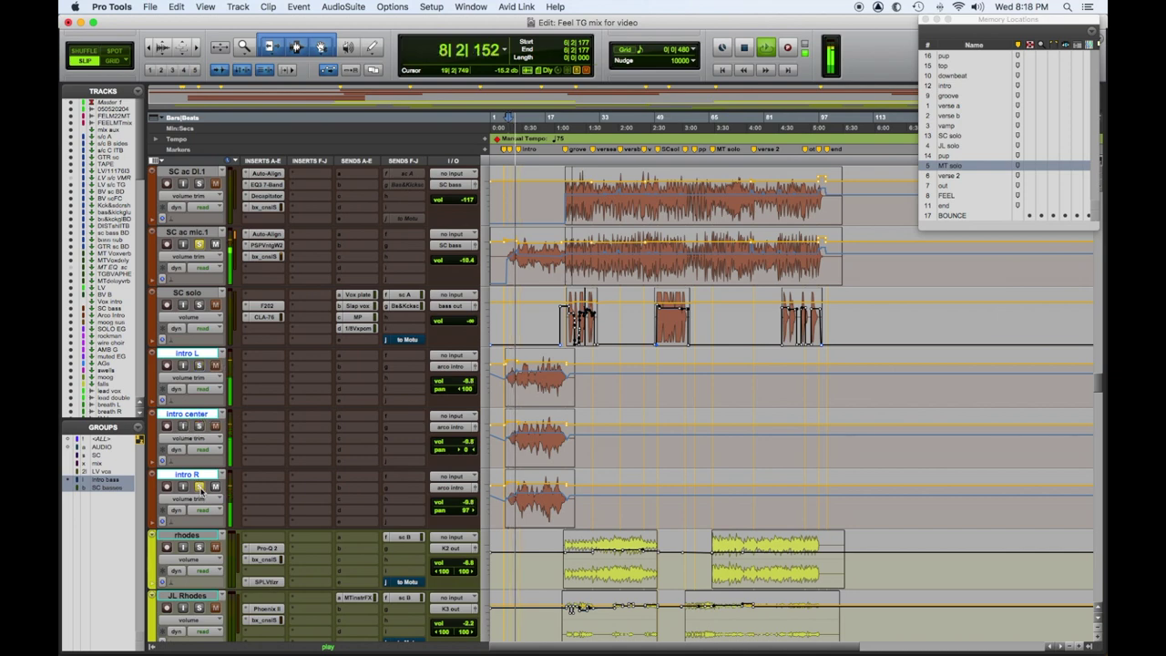
click(199, 486)
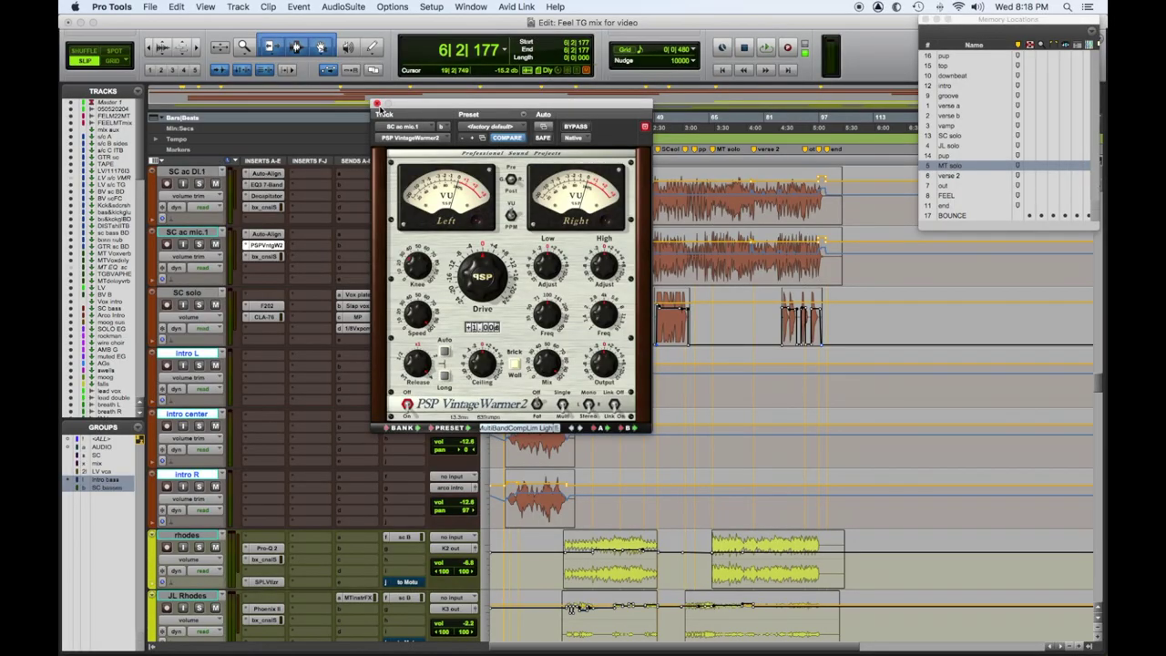
Close VintageWarmer2, then review the Decapitator and EQ3 7-Band settings on SC ac DI.1.
click(377, 103)
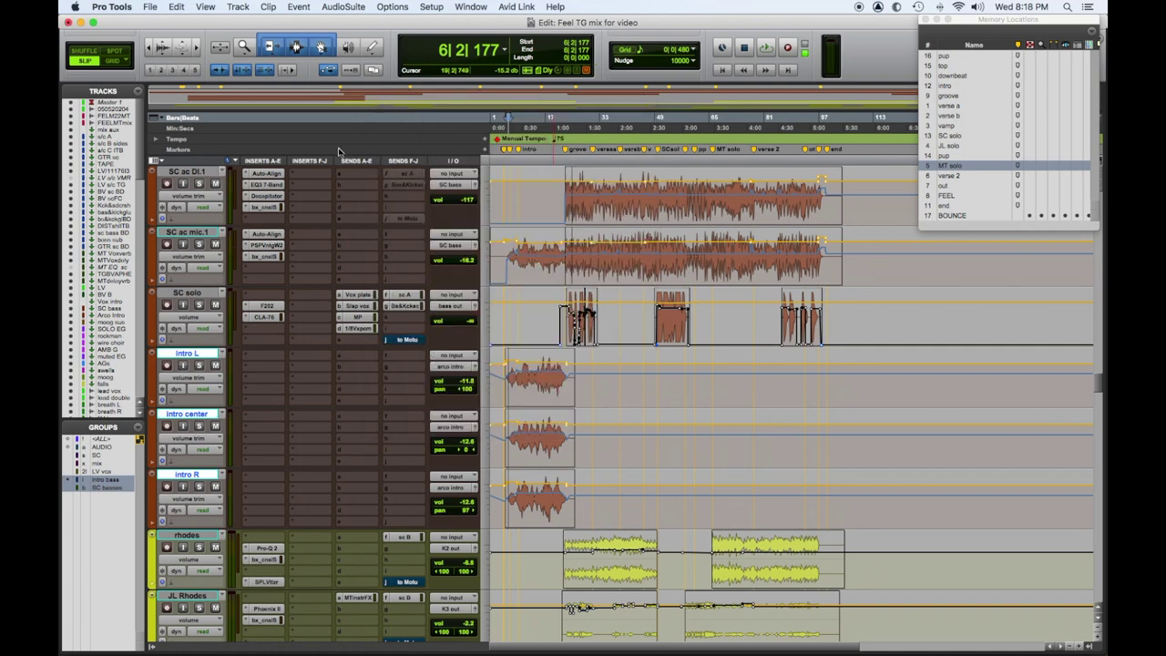
click(267, 196)
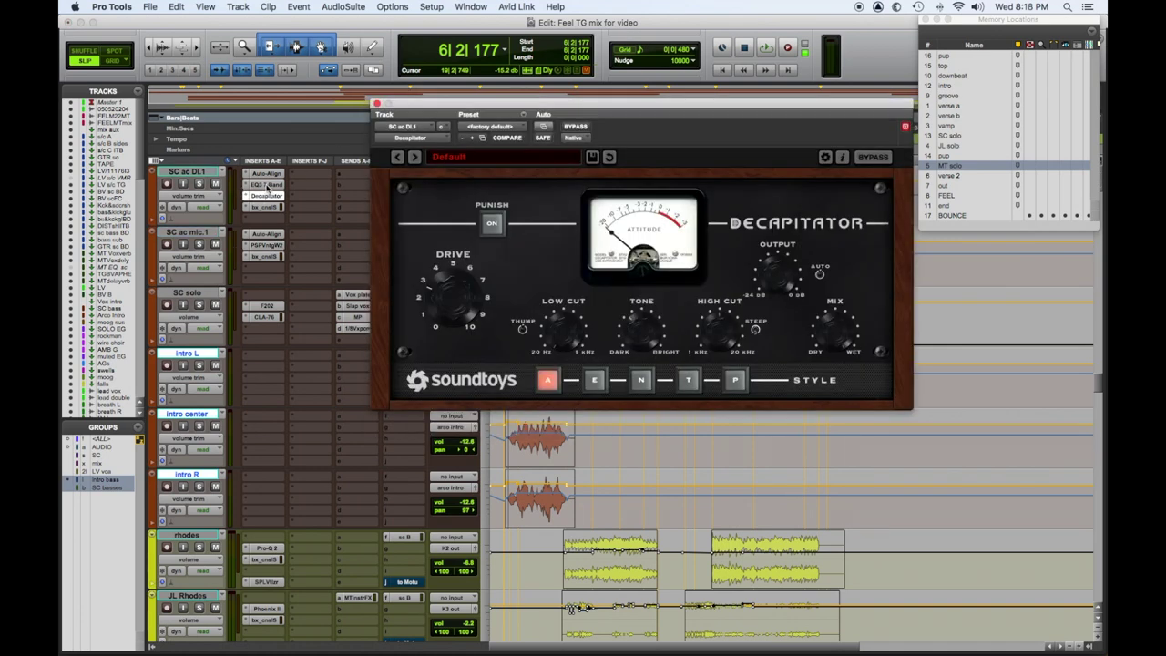
click(265, 184)
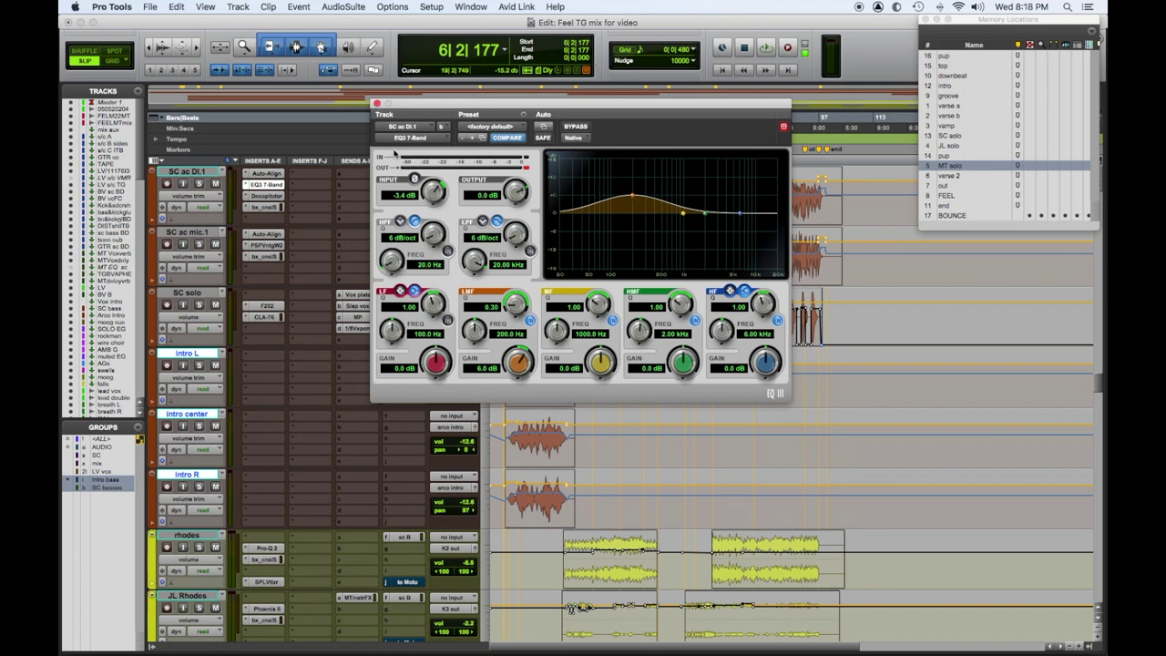
click(377, 103)
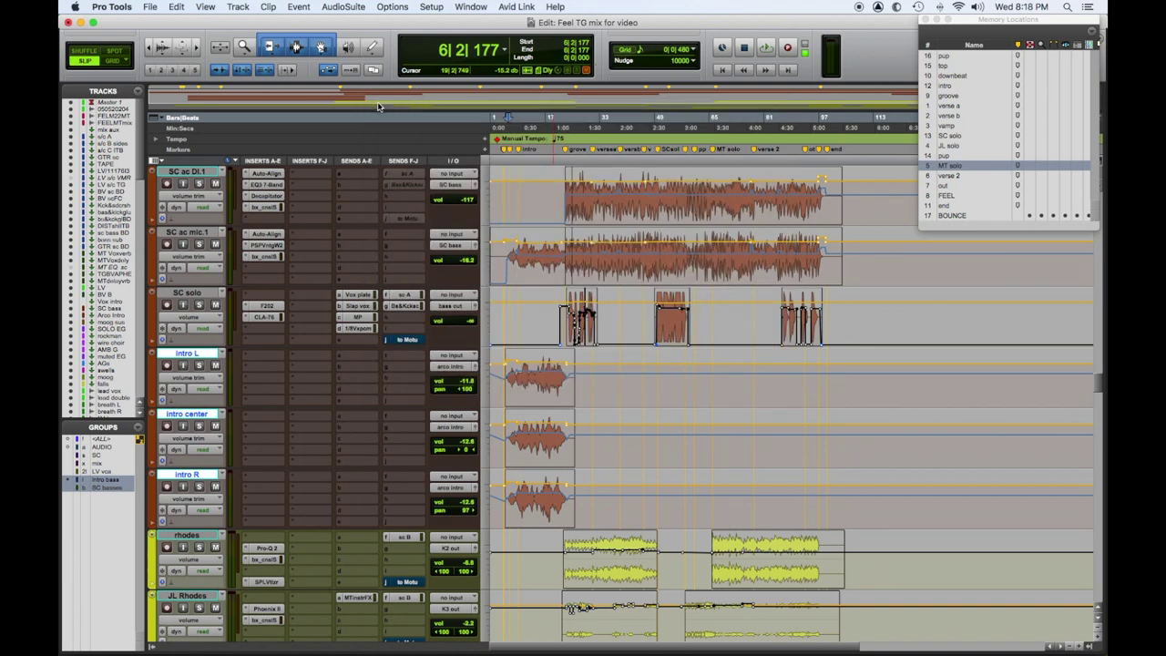
Review the Auto-Align and SSL 4000 E settings on SC ac DI.1, closing each window.
click(271, 172)
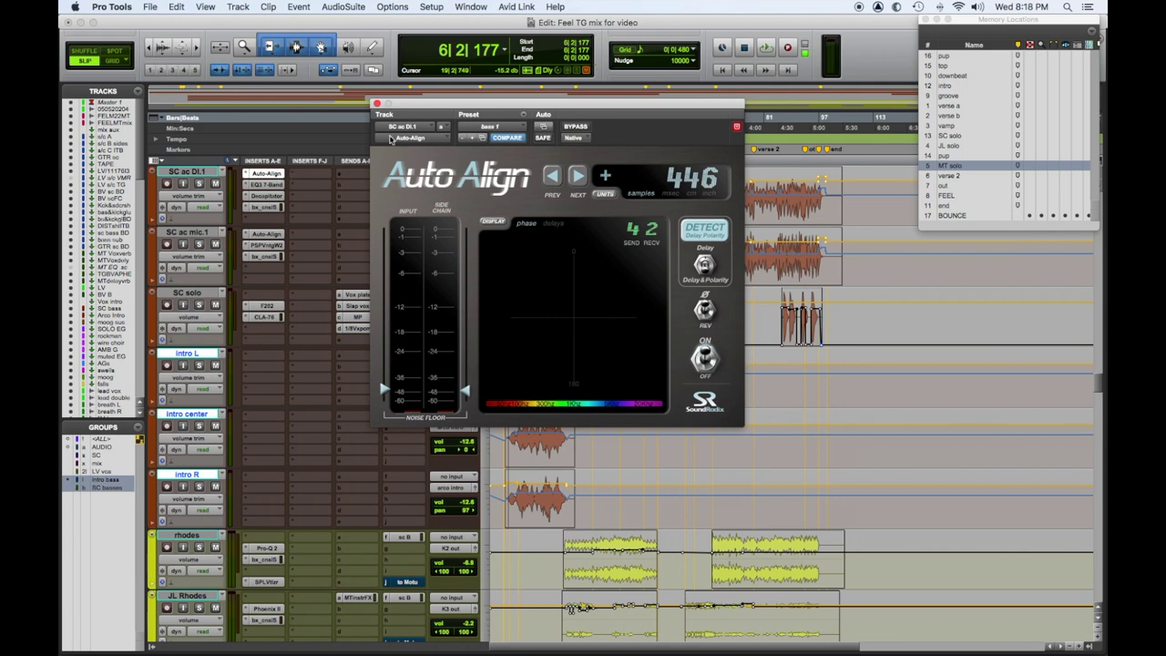
click(377, 102)
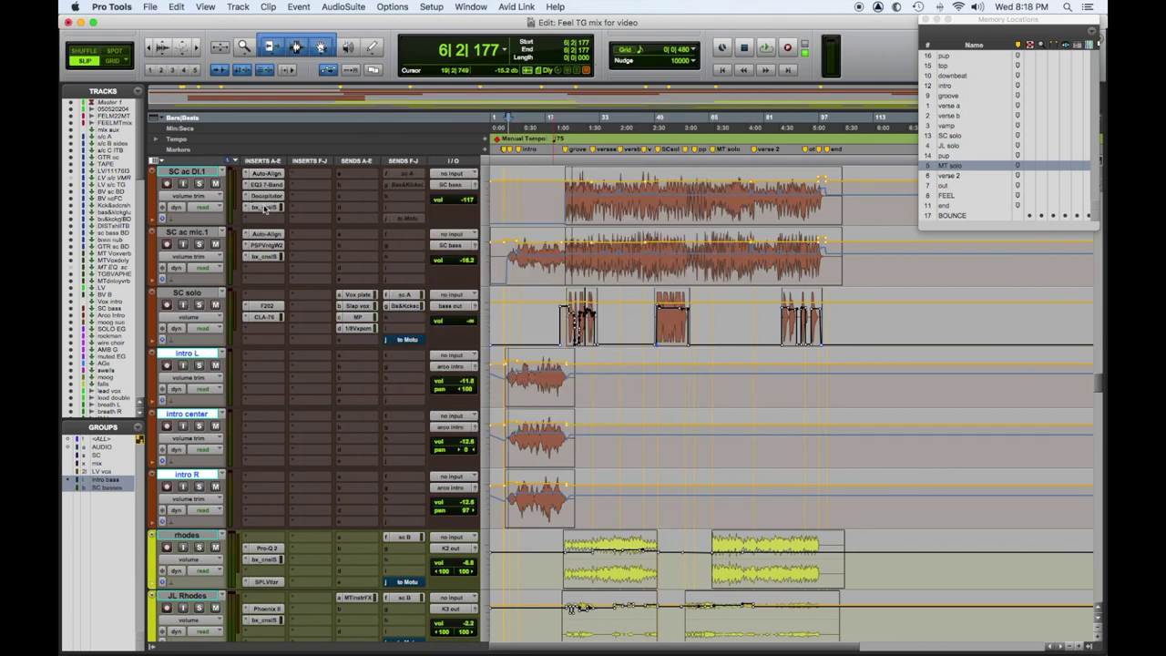
click(265, 207)
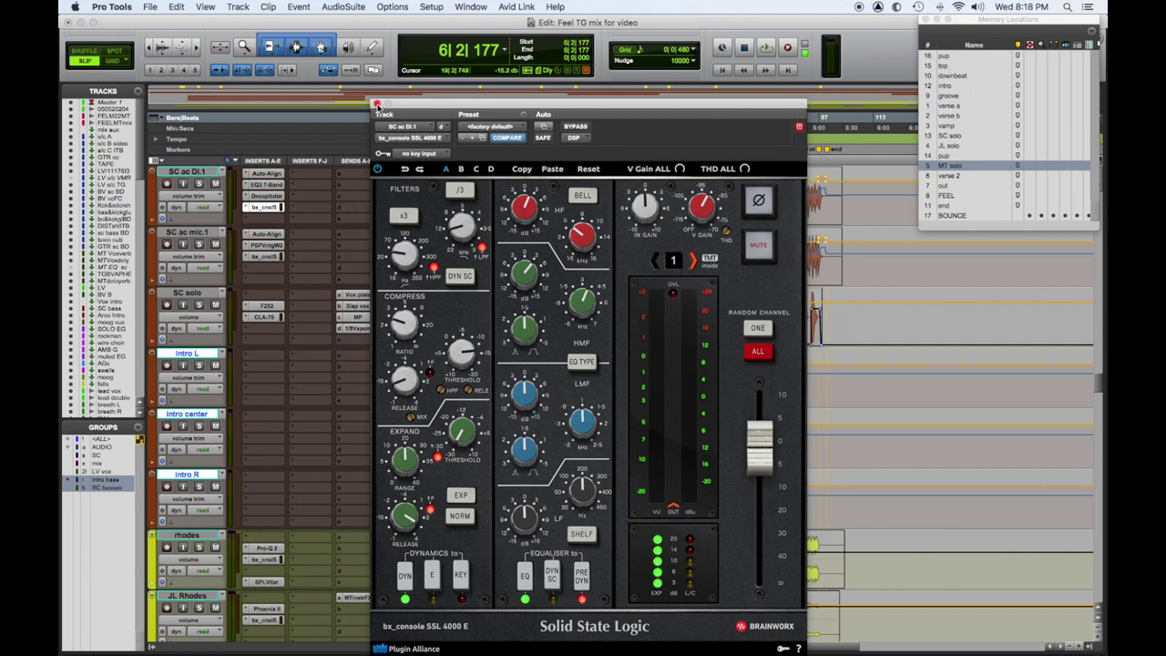
click(377, 102)
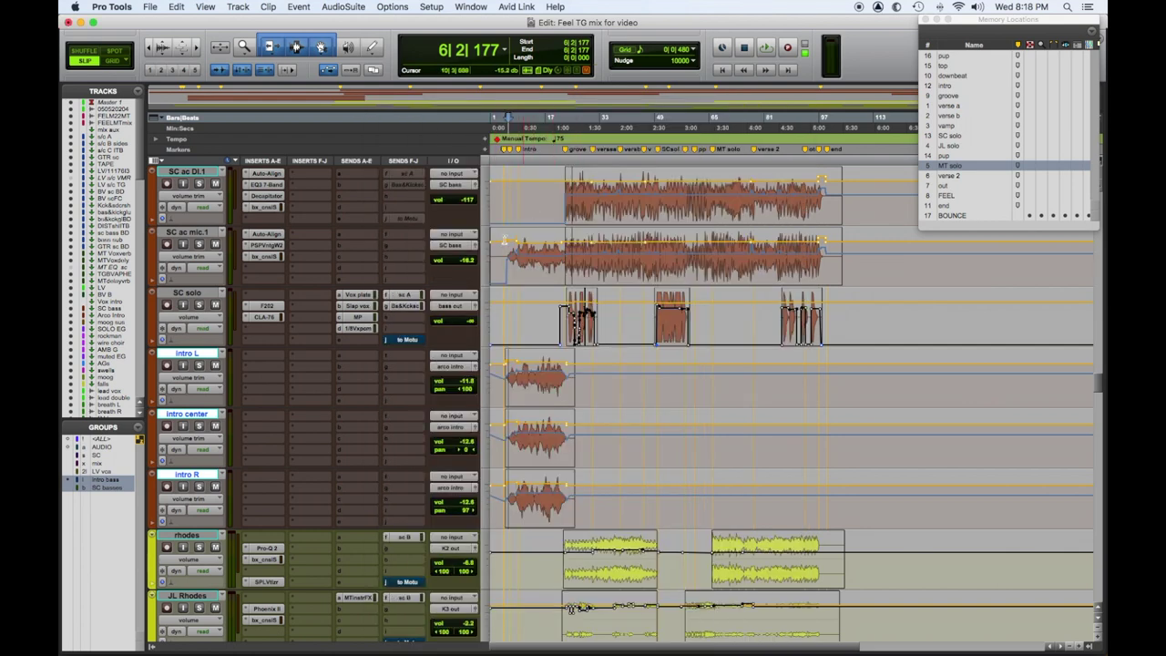
Solo SC ac DI.1 and play the SC solo part from 22|2|449, zooming in on the phrase.
click(565, 205)
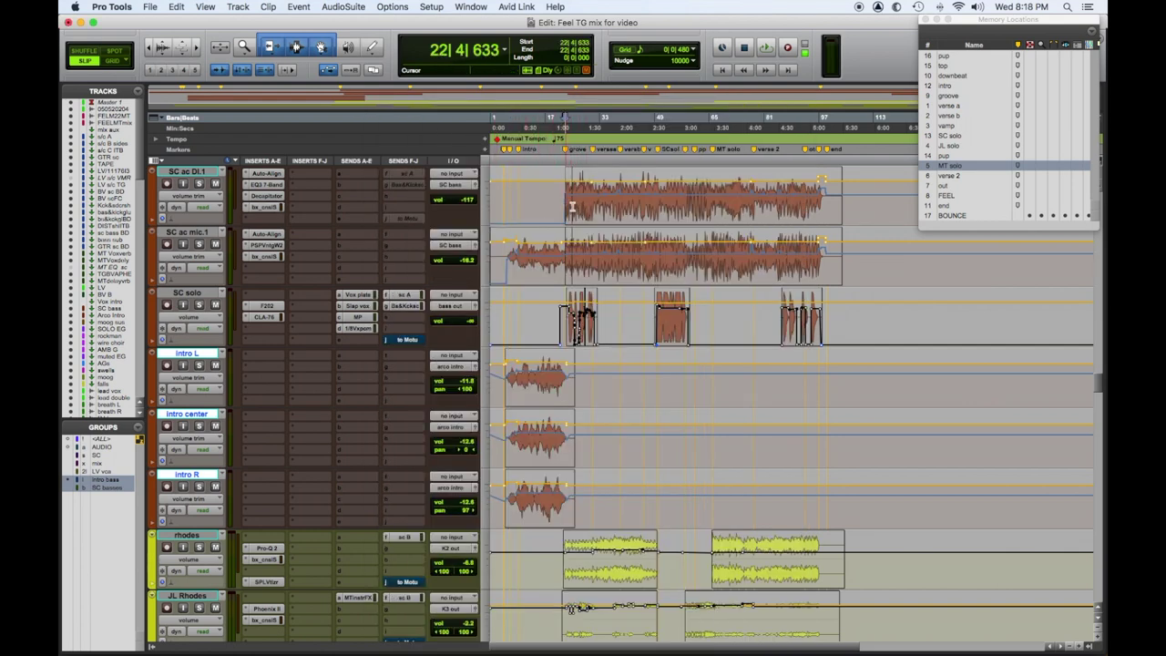
click(201, 184)
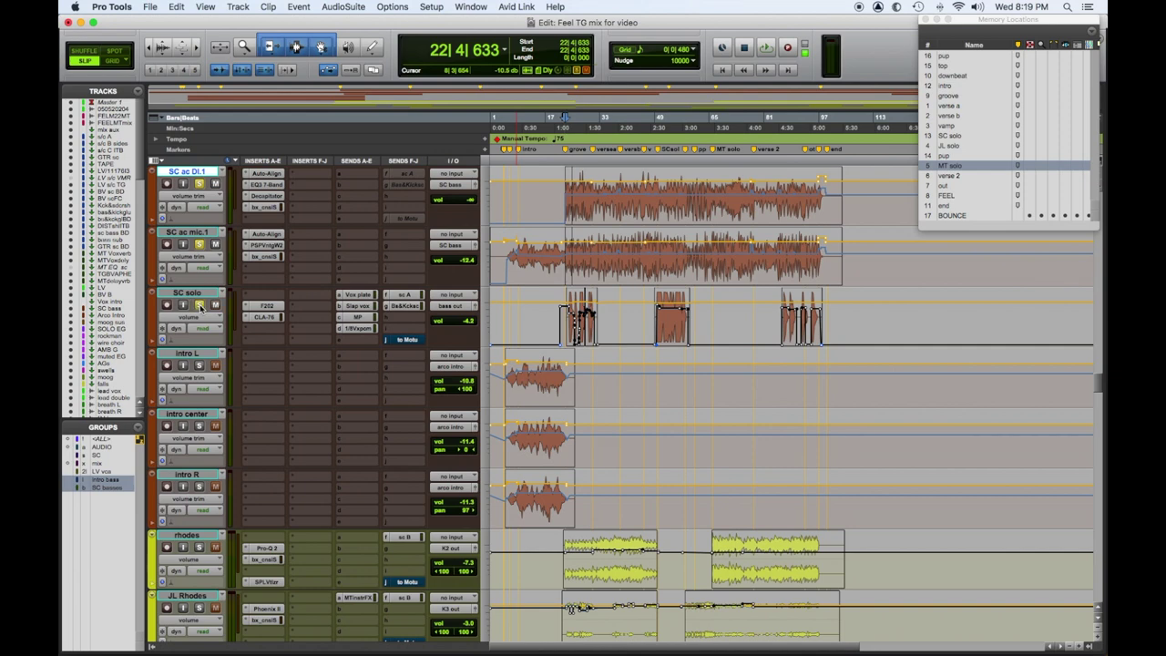
click(563, 312)
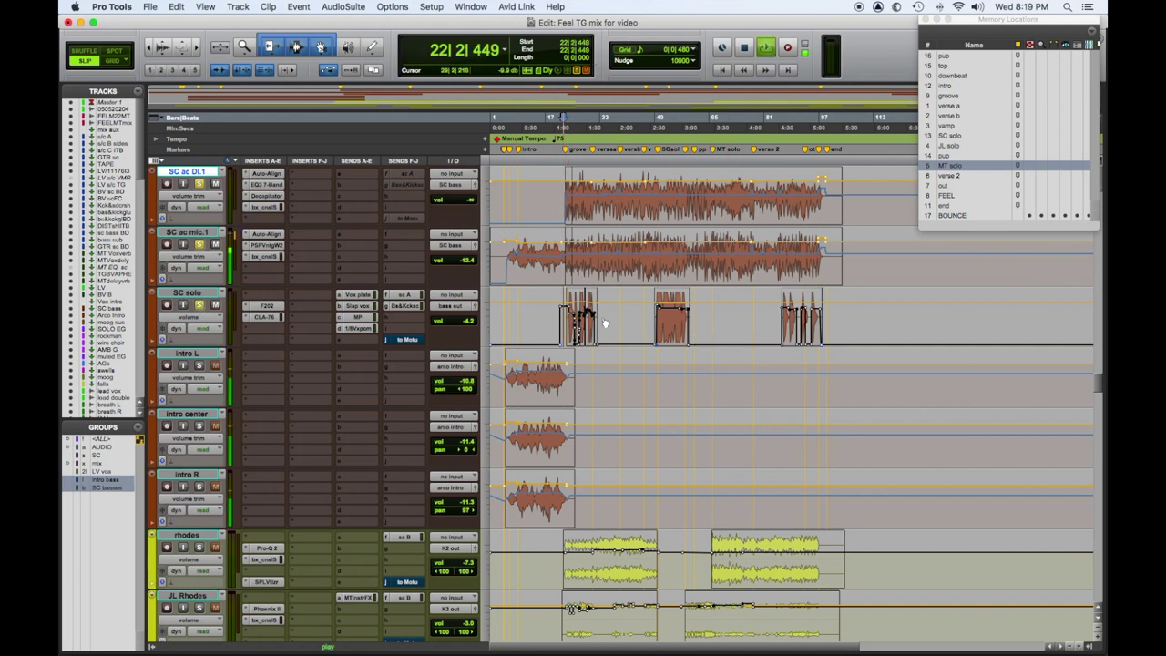
key(space)
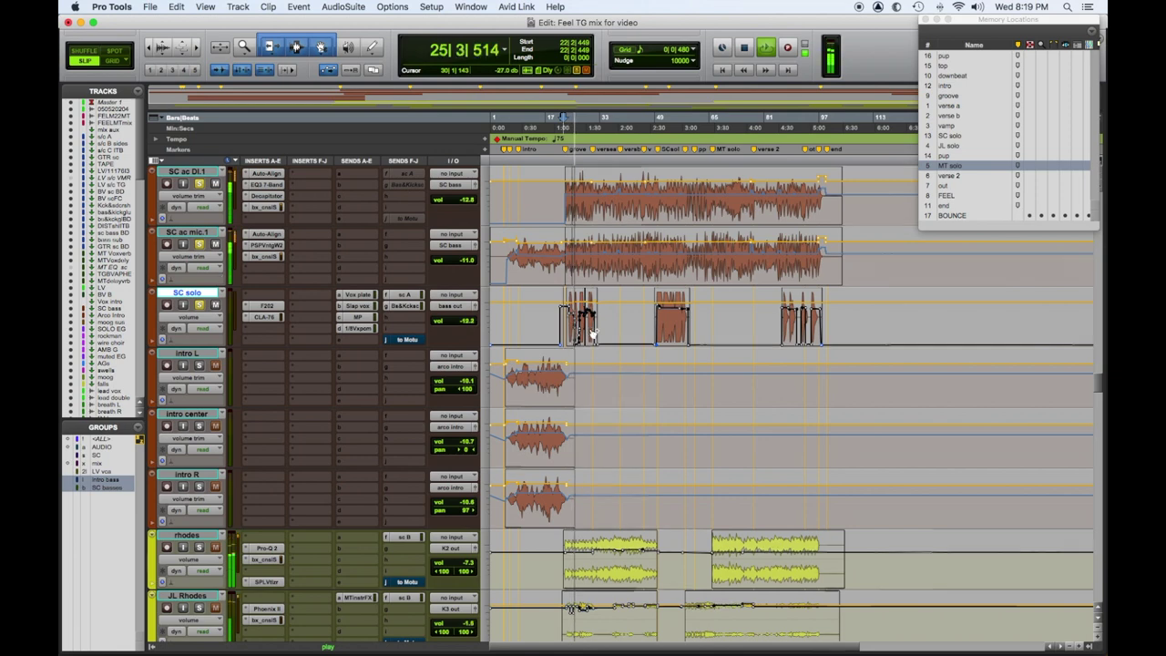
key(super+bracketright)
key(super+bracketright)
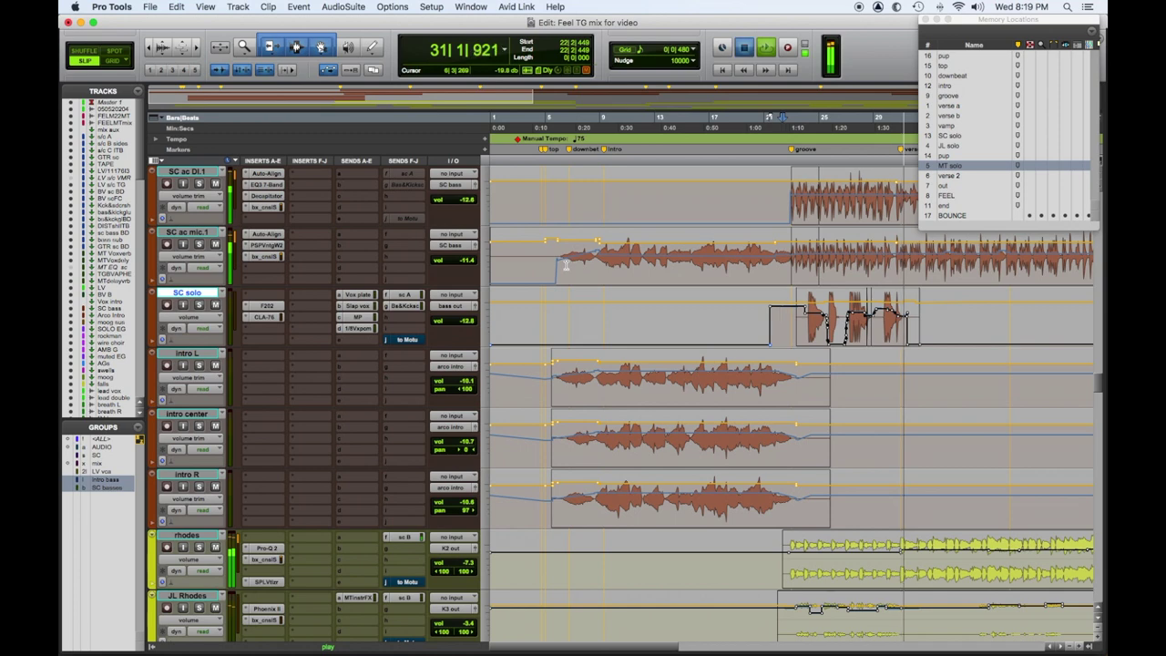
Play the SC solo clip from bar 49, toggling its CLA-76 insert to compare.
key(space)
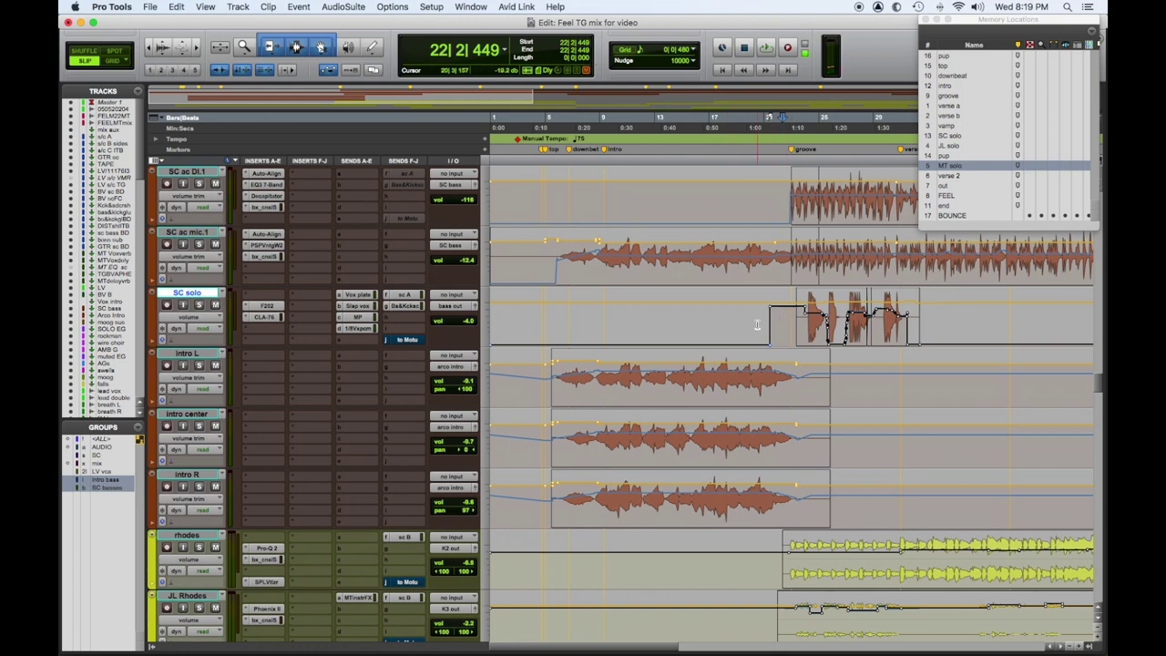
scroll(756, 325, right, 10)
scroll(755, 328, up, 2)
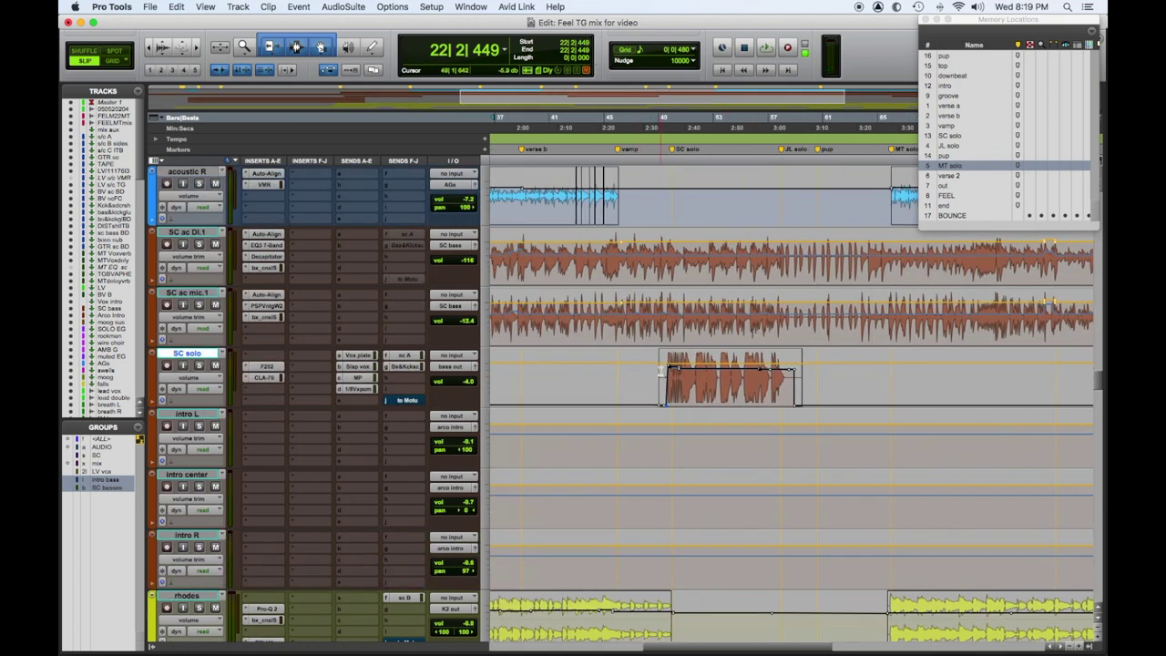
click(658, 368)
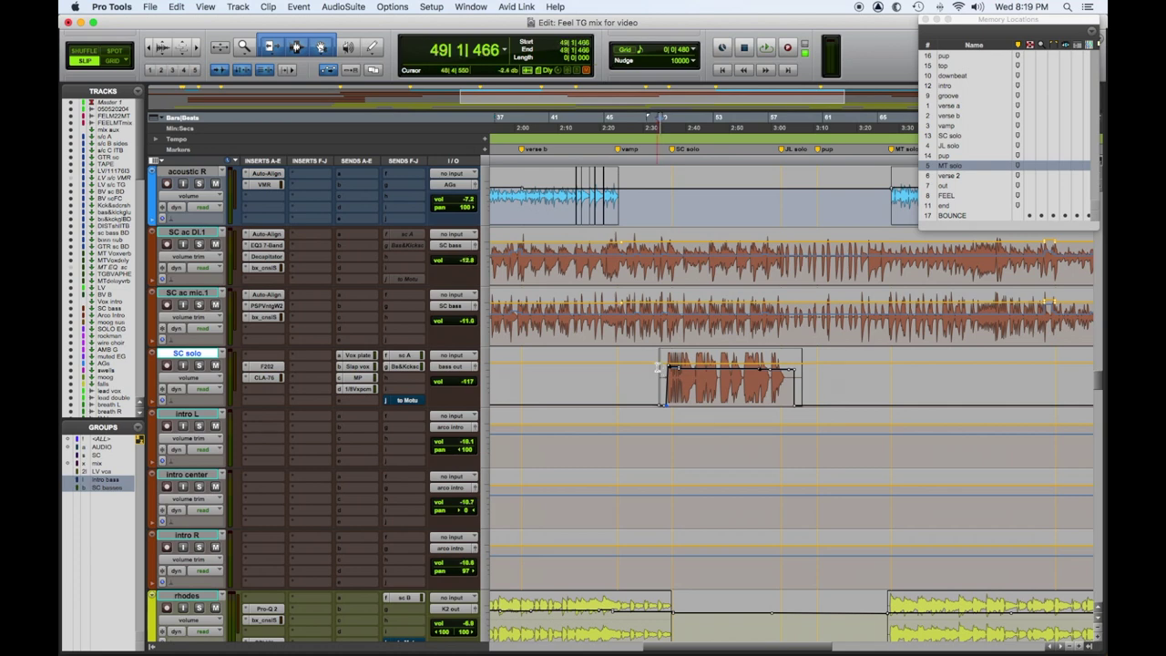
scroll(262, 314, down, 1)
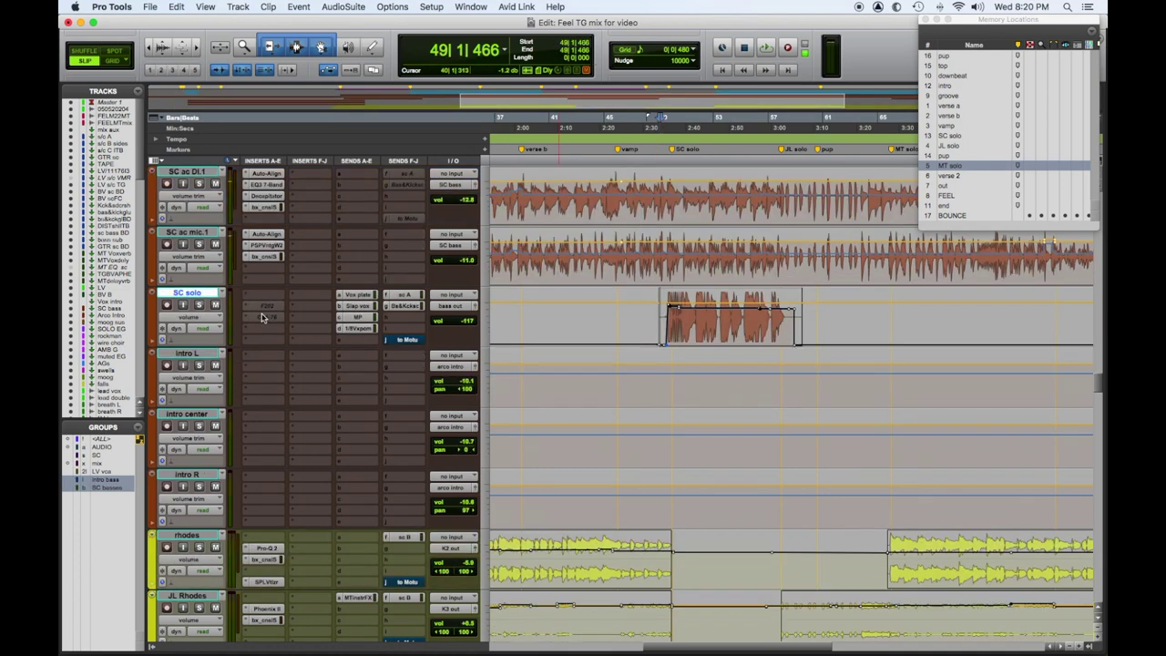
key(space)
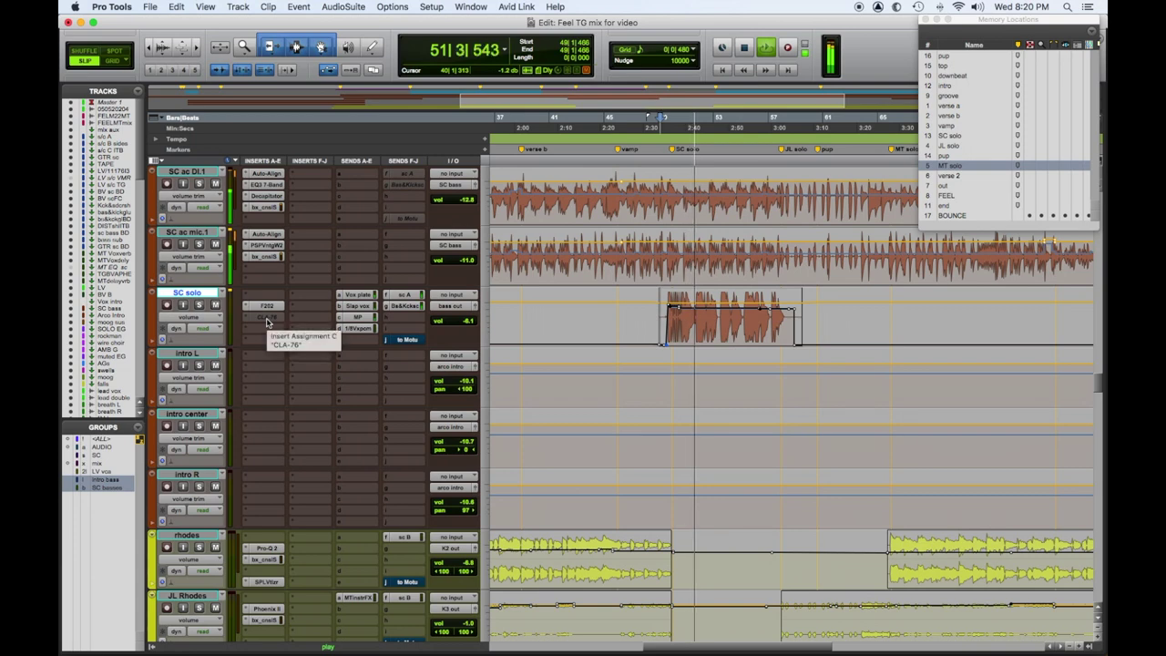
click(266, 321)
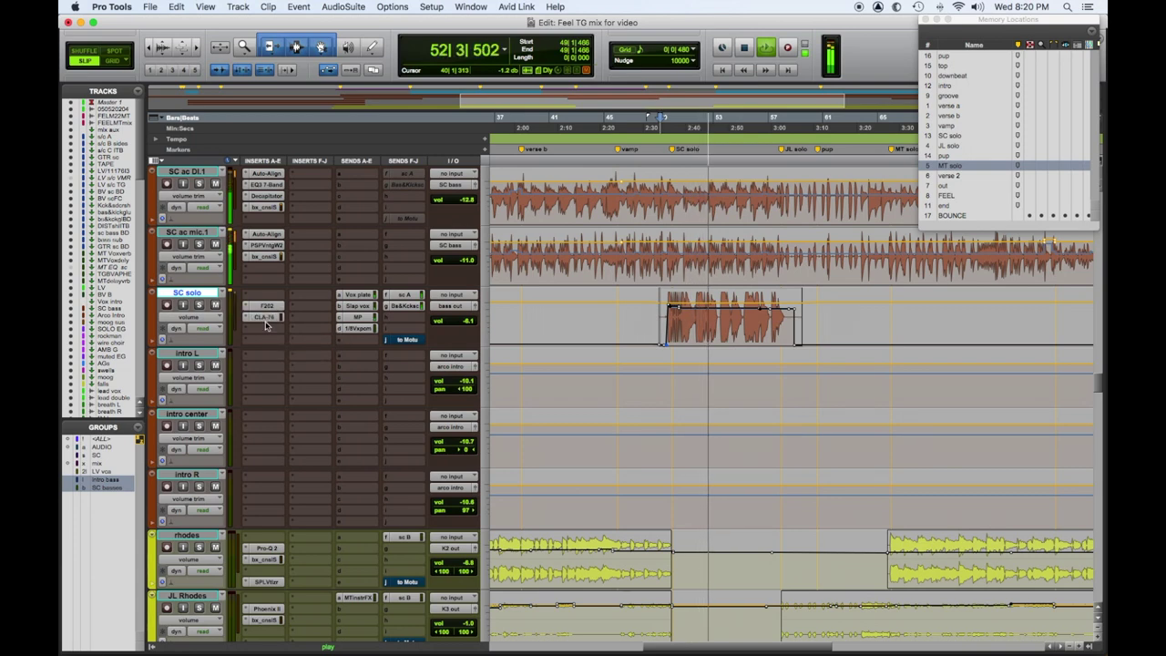
Play the SC solo phrase from 23|2|466 and stop back at that point.
key(space)
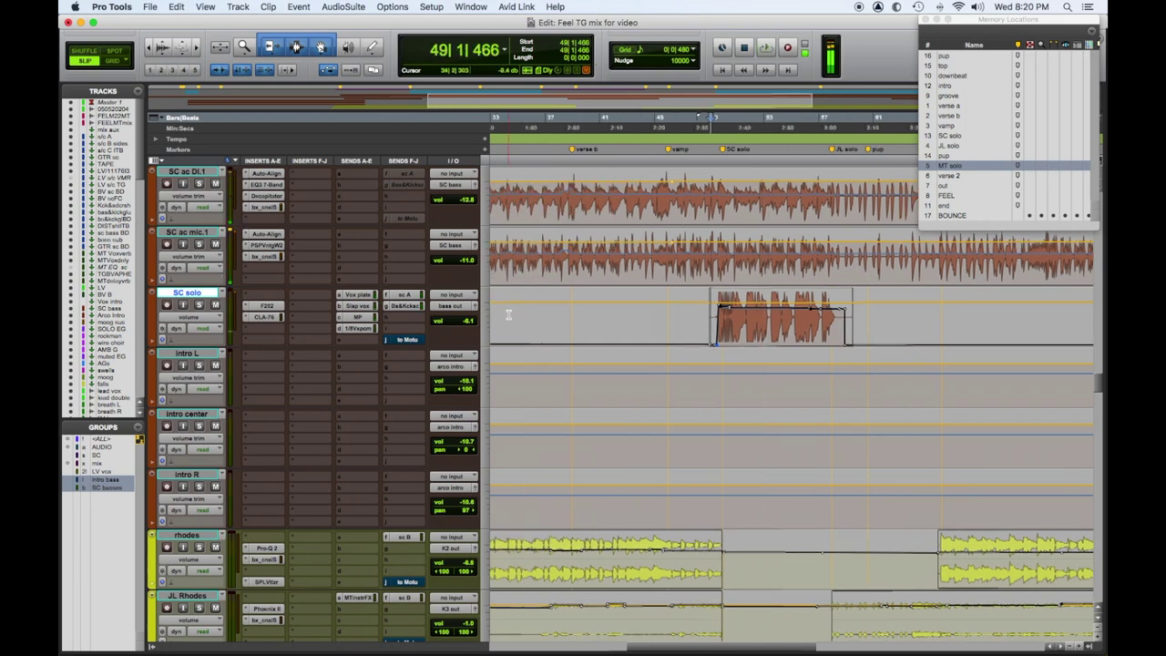
scroll(513, 312, left, 10)
scroll(604, 323, right, 4)
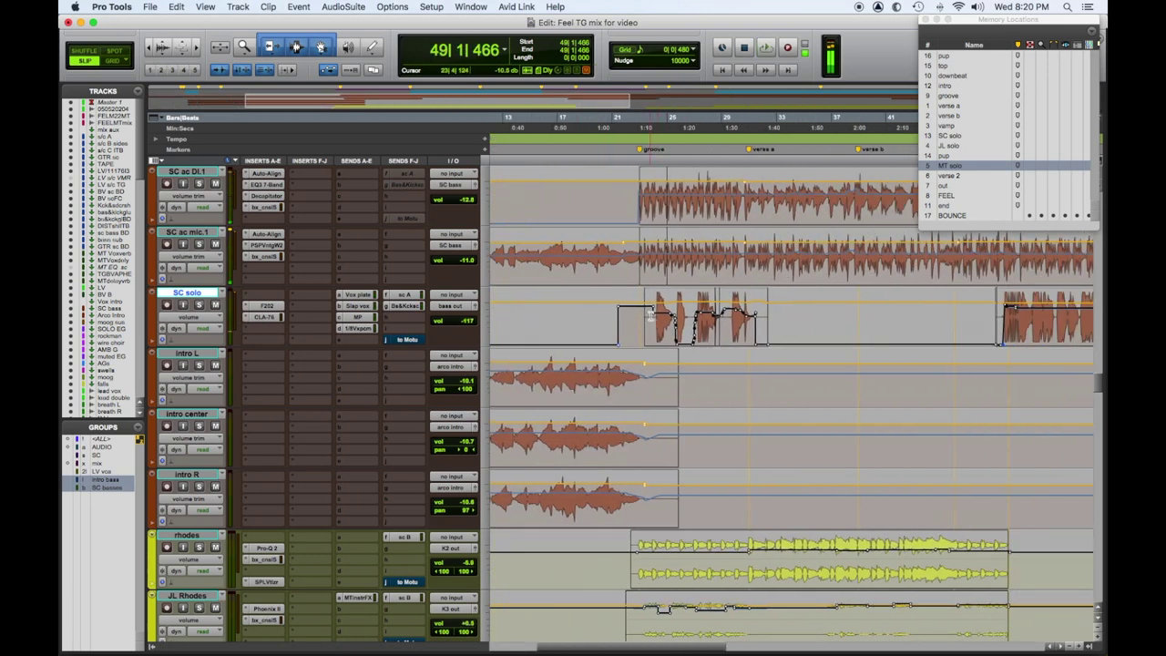
click(643, 315)
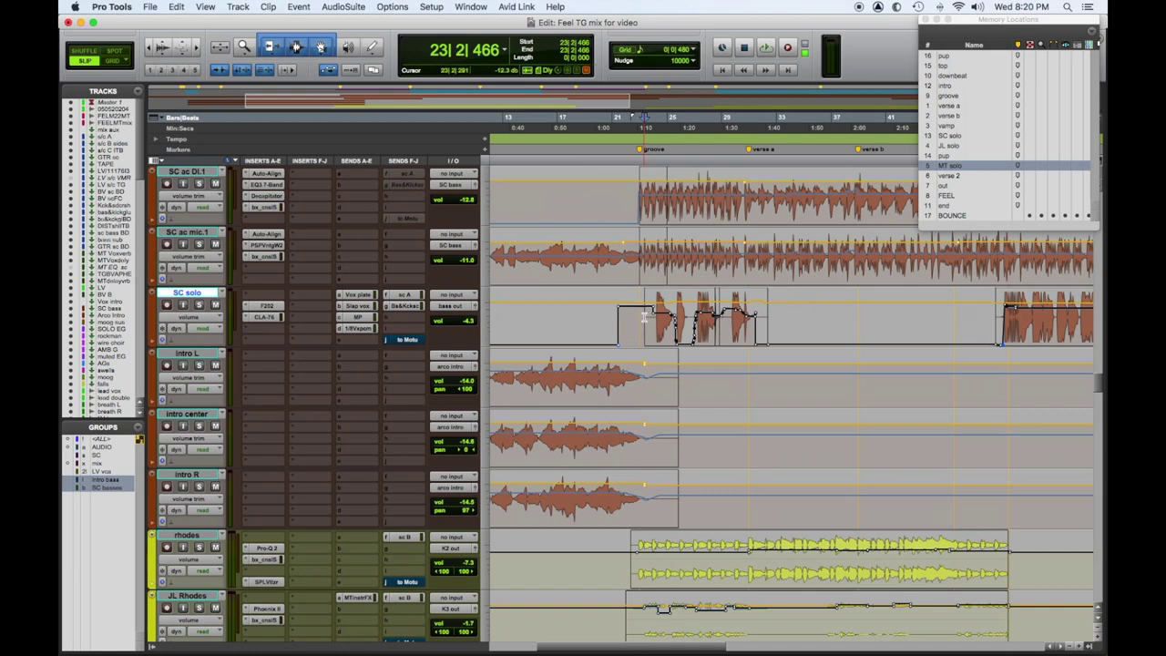
key(space)
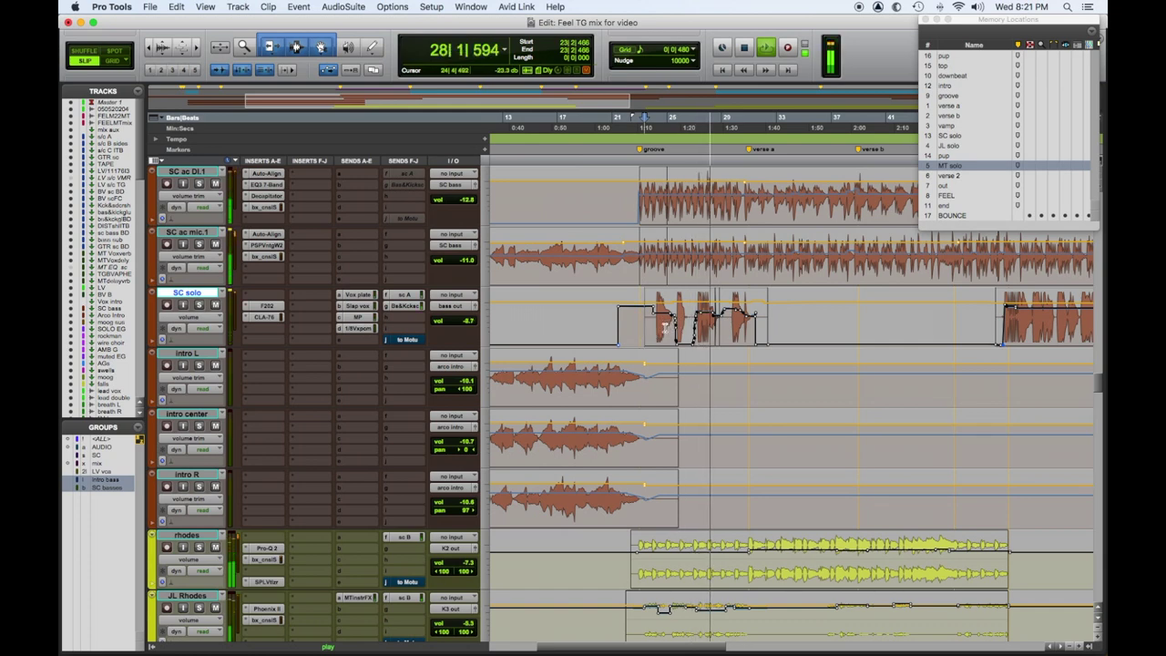
key(space)
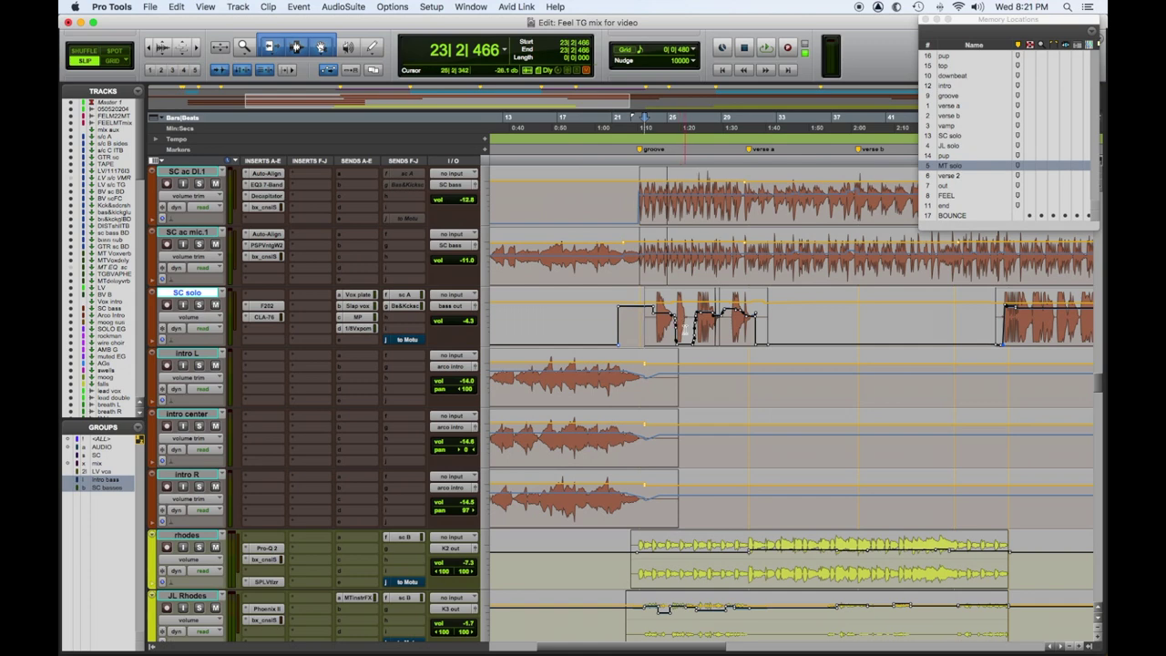
Play the SC solo clip from 49|2|383 and solo the SC solo track.
scroll(684, 330, right, 6)
scroll(702, 339, up, 2)
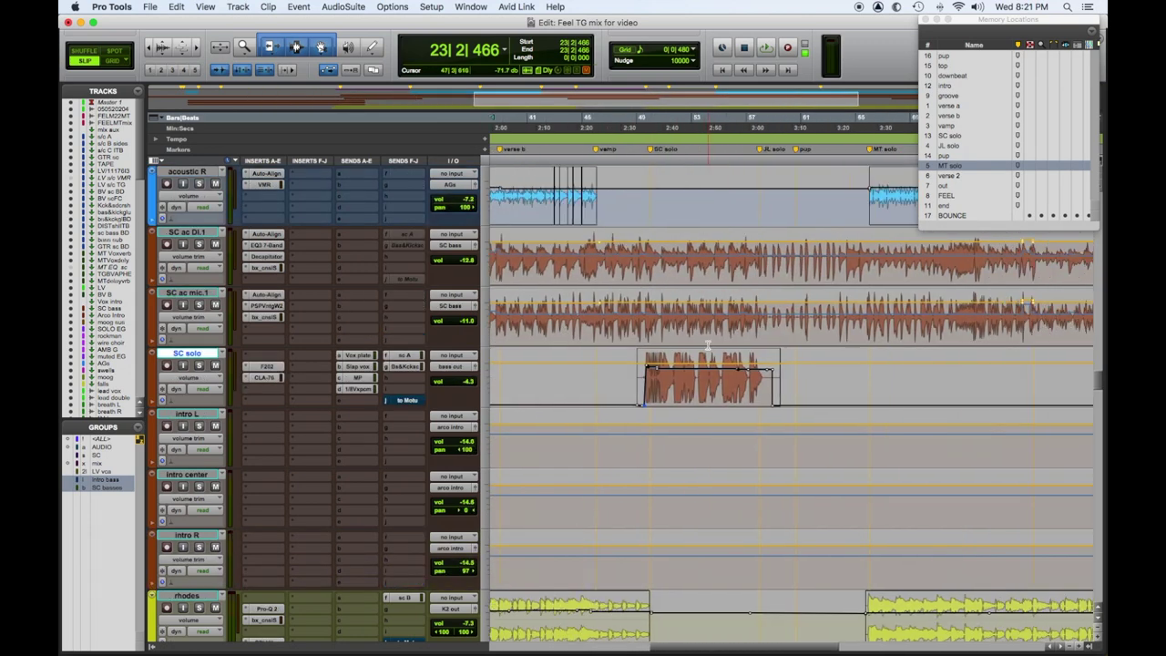
click(643, 374)
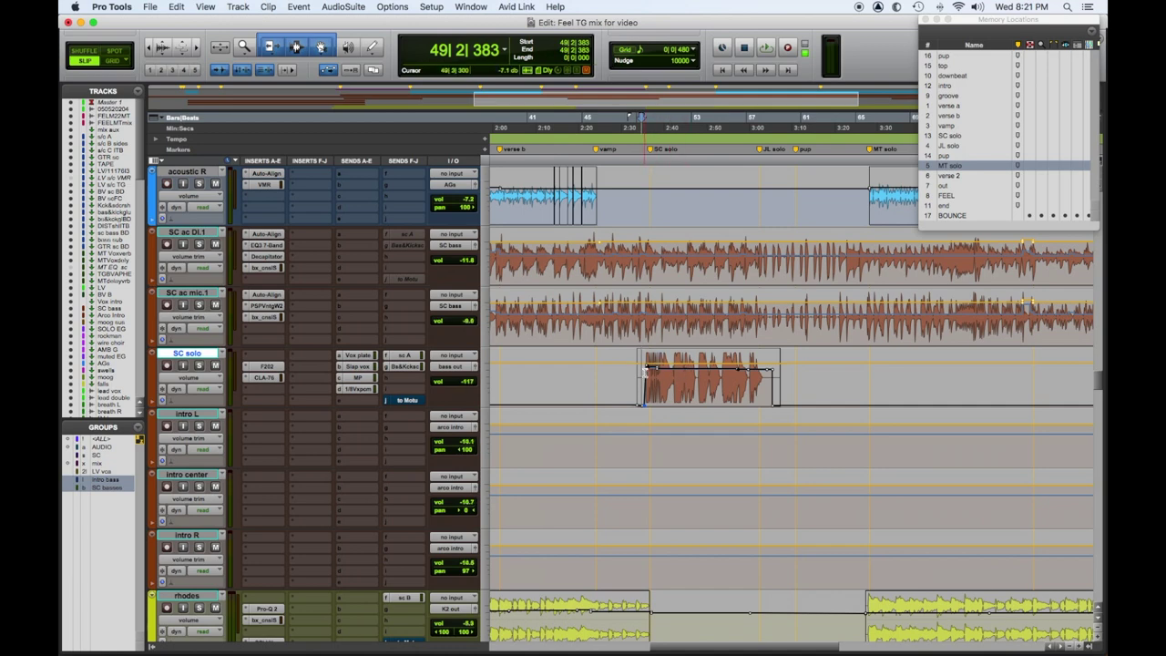
key(space)
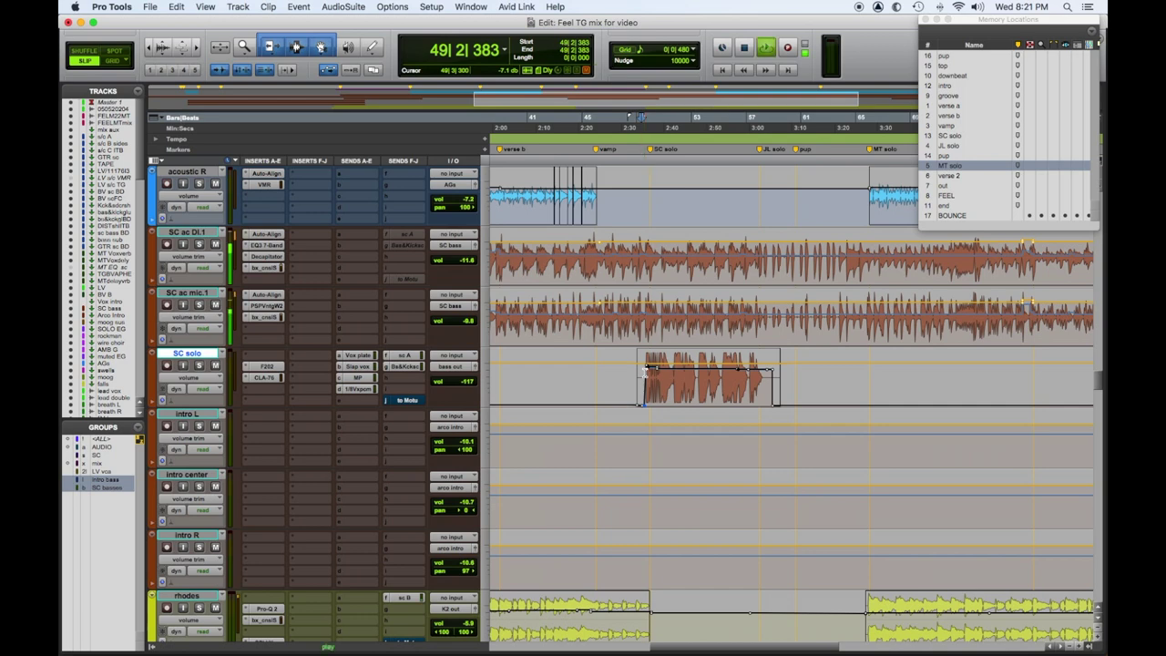
click(199, 366)
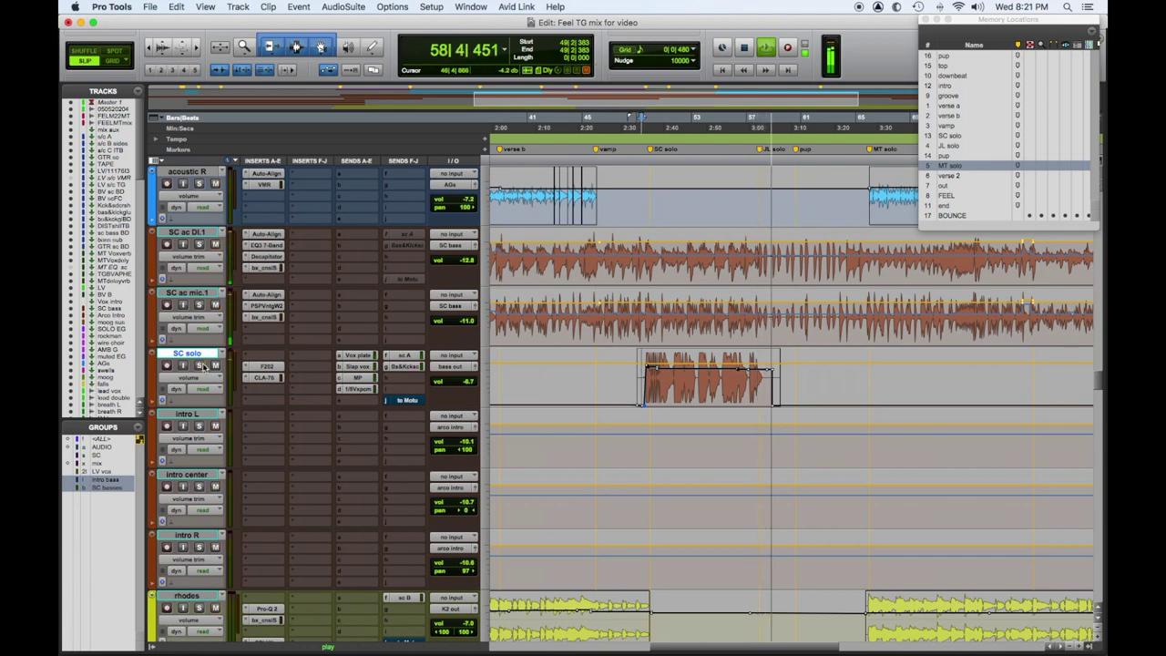
Stop playback, inspect SC solo's CLA-76 and FilterBank F202 settings, then close the window.
key(space)
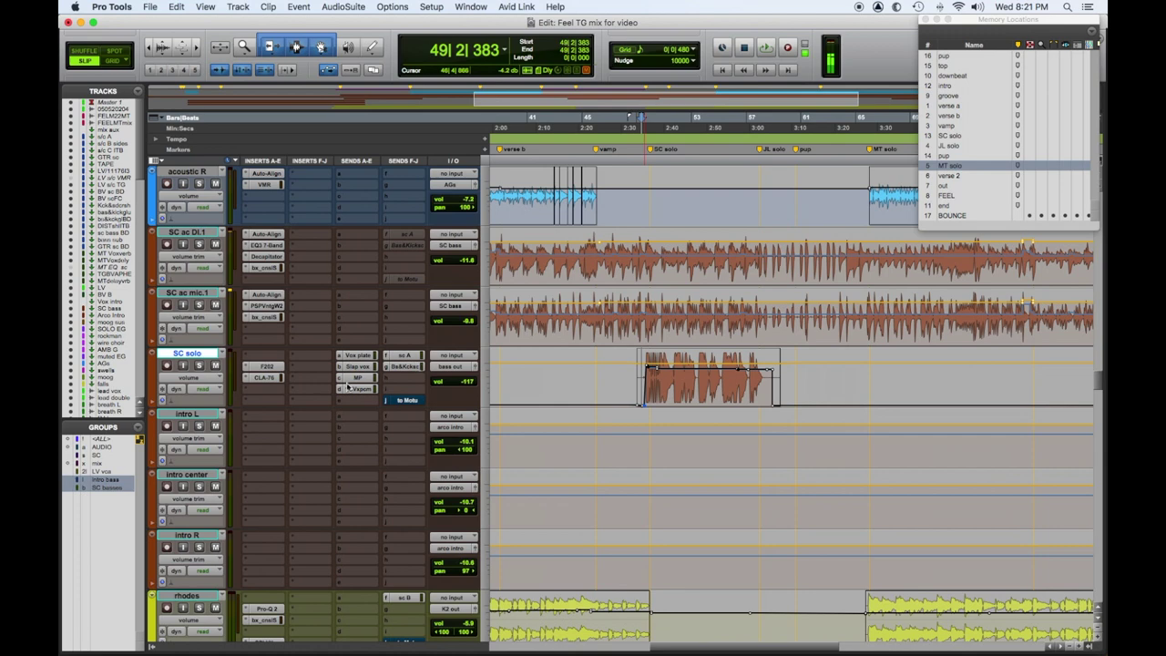
click(264, 377)
click(268, 367)
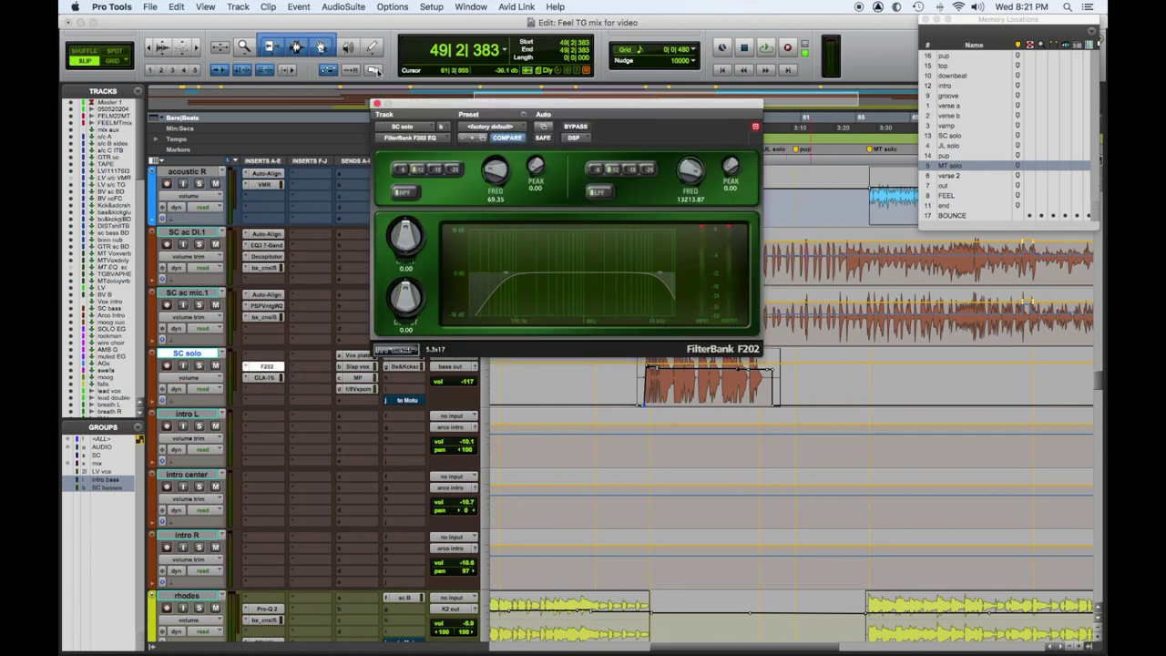
click(378, 104)
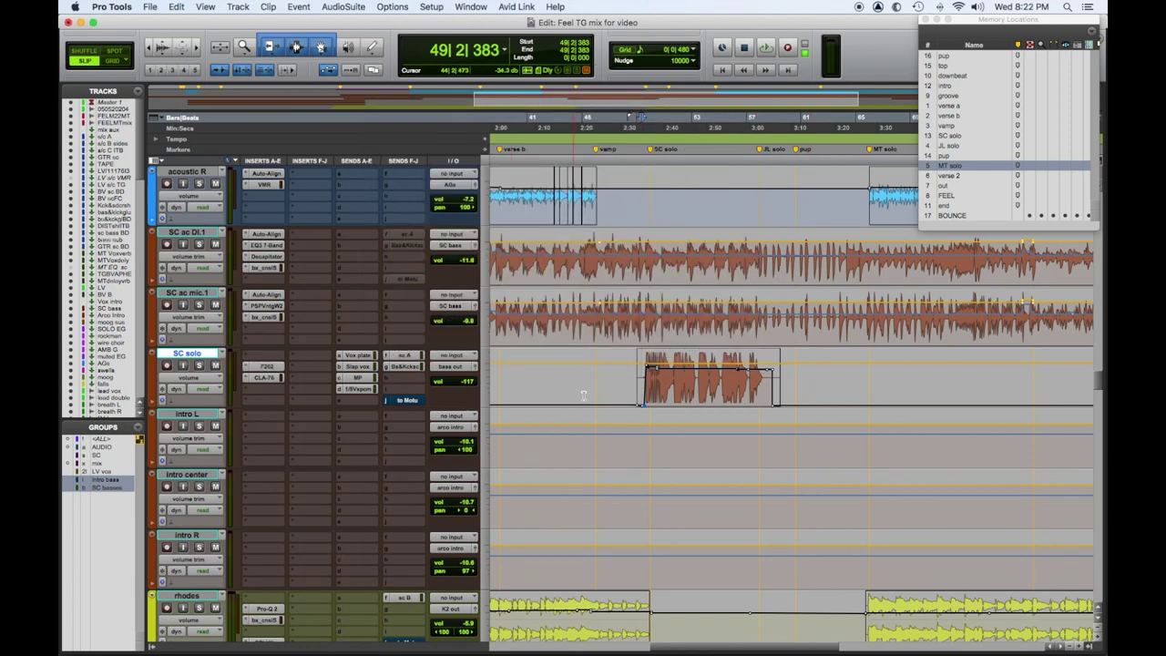
Scroll down to the synbass track, solo it and play it back.
scroll(581, 399, down, 5)
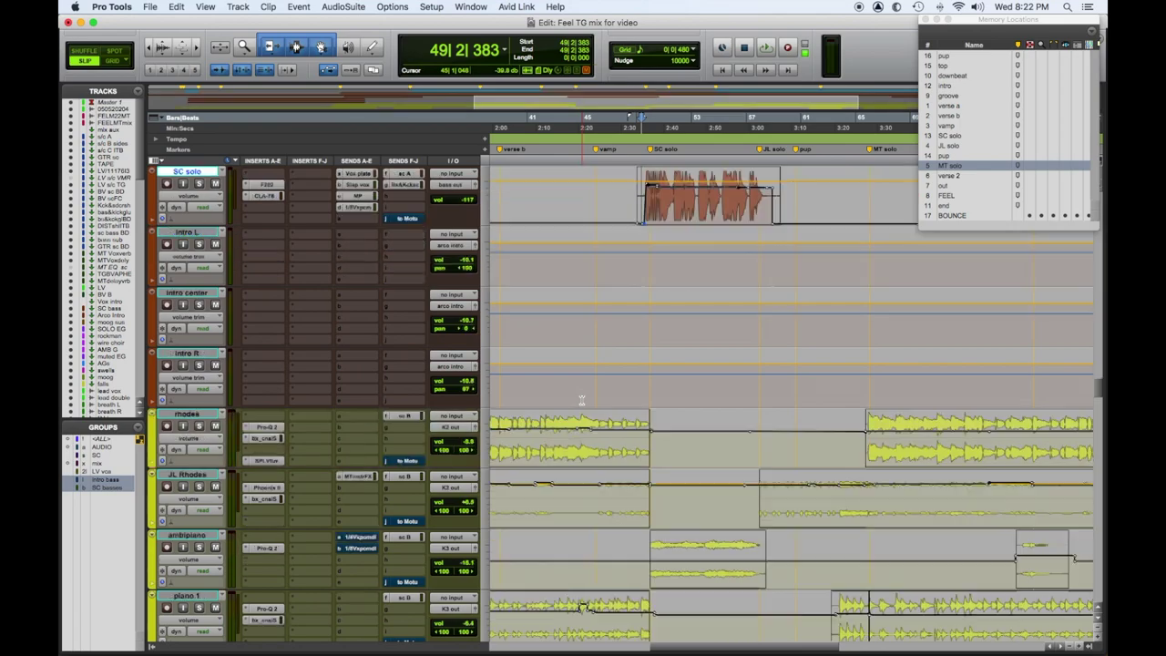
scroll(582, 399, down, 1)
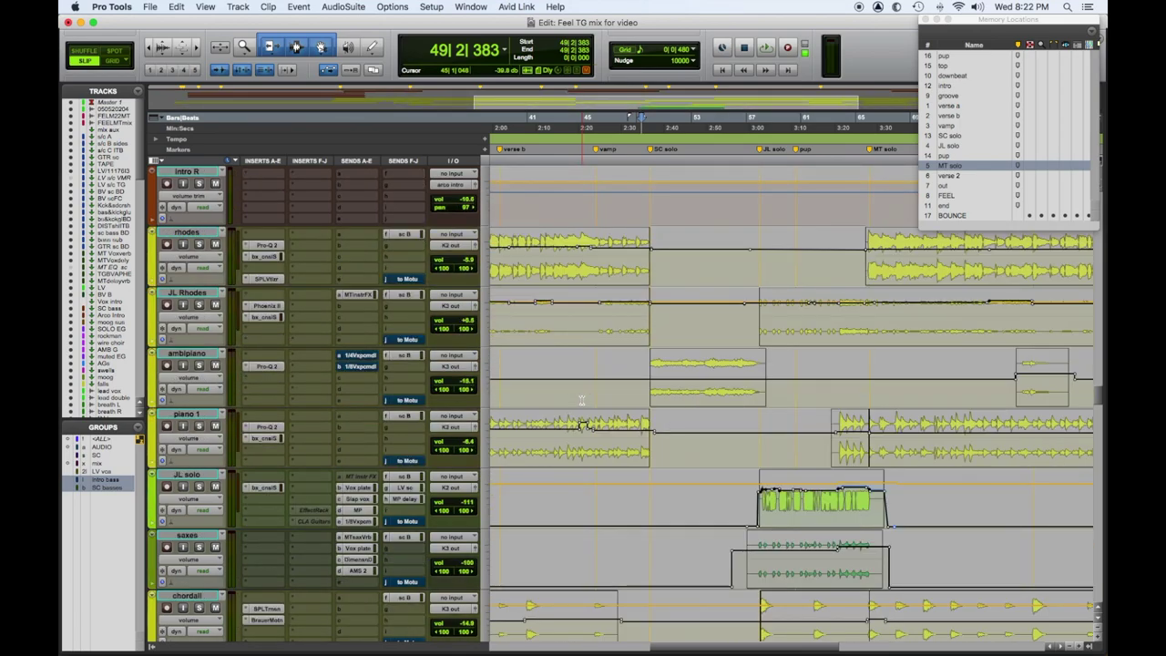
scroll(581, 399, down, 12)
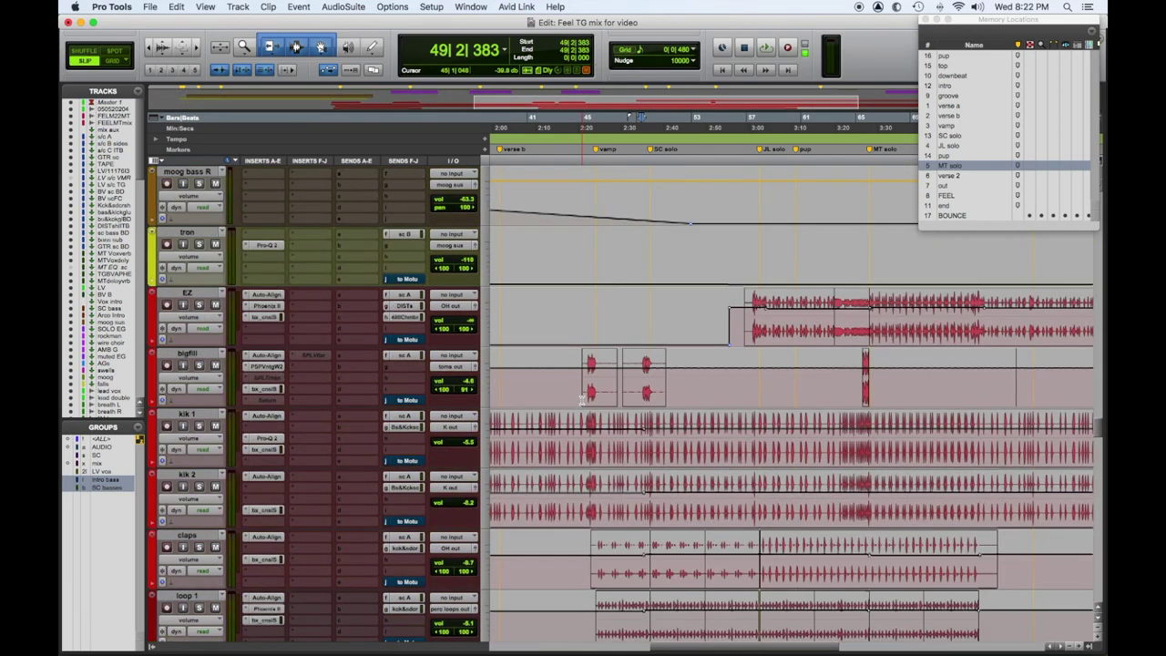
scroll(581, 399, down, 15)
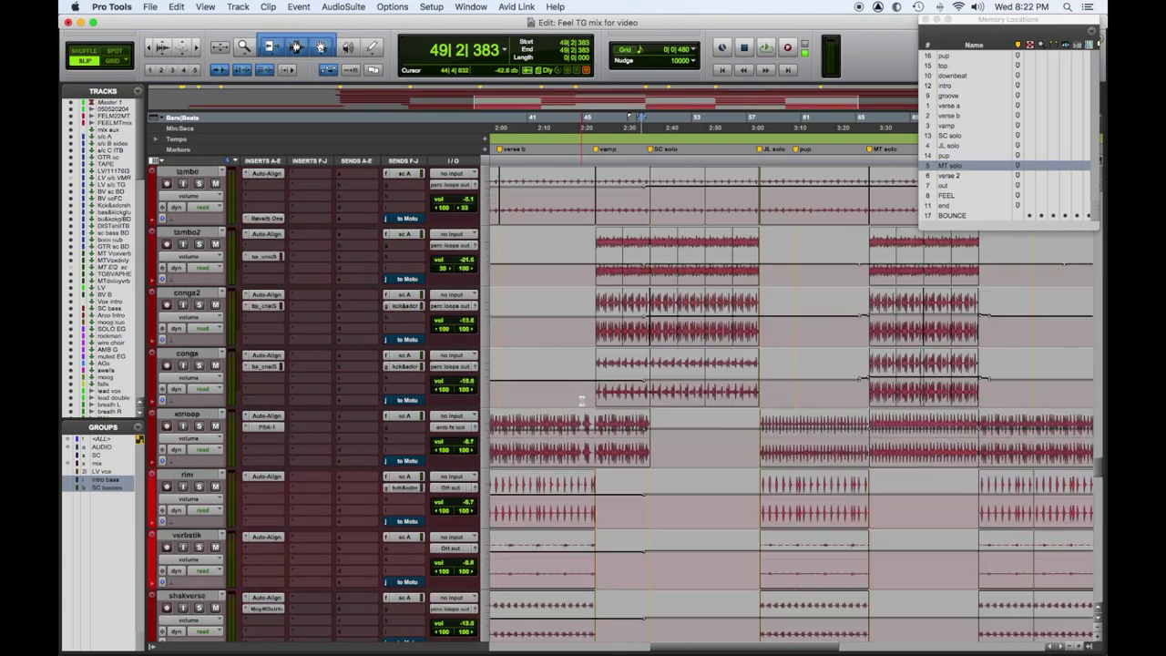
scroll(582, 399, down, 15)
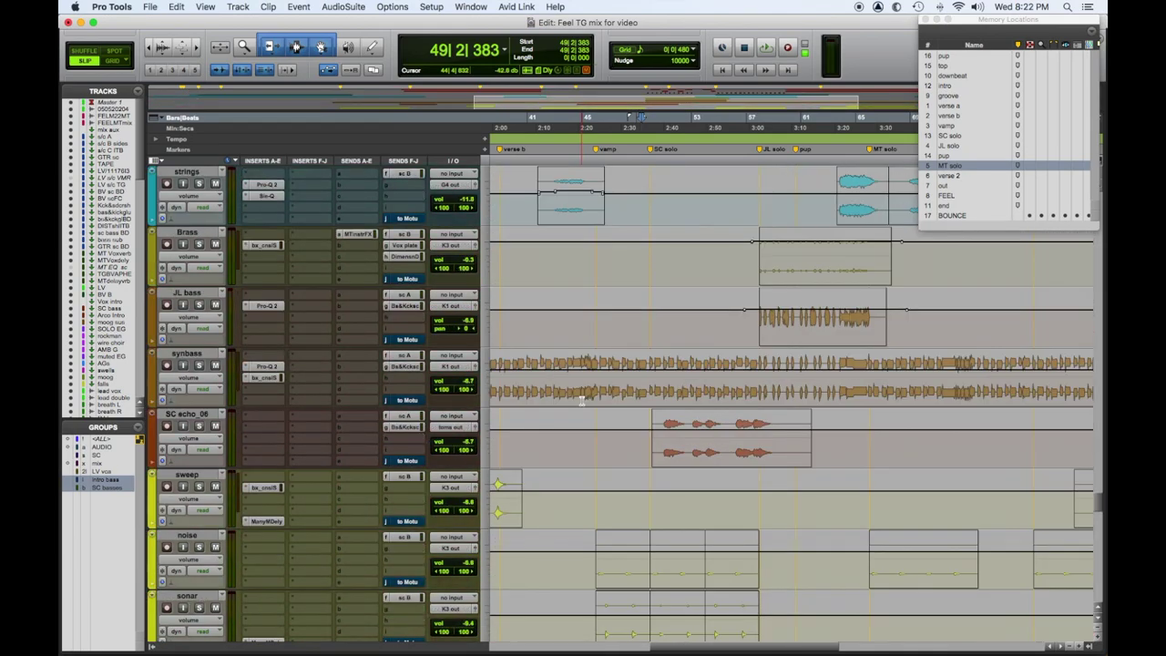
click(199, 366)
key(space)
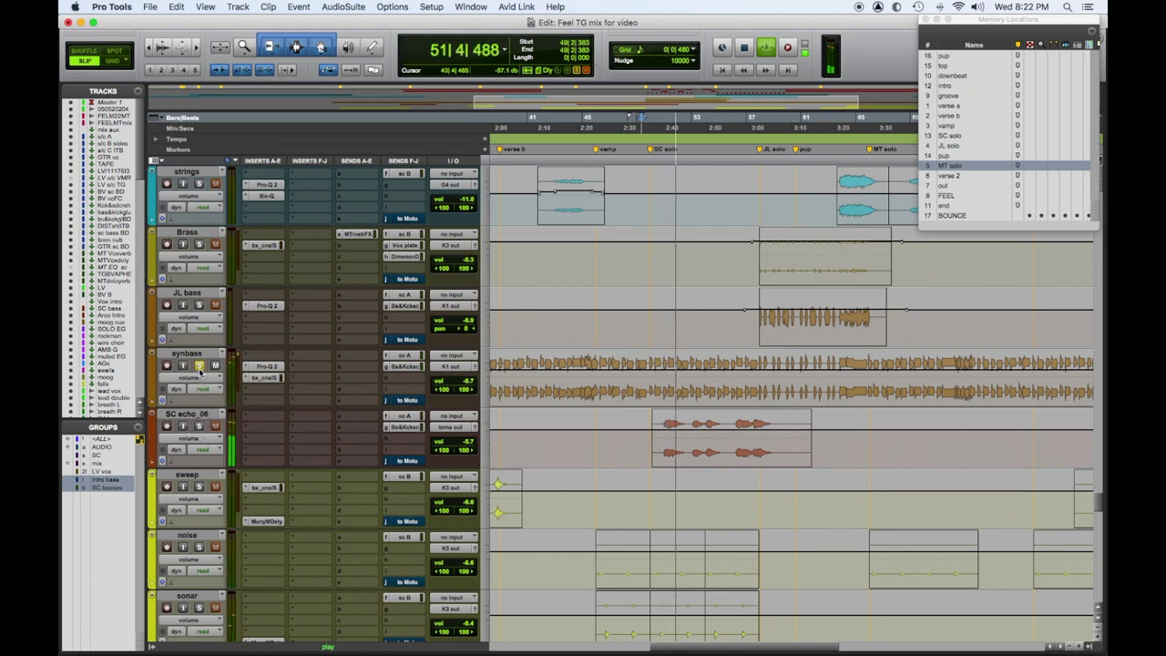
Solo SC echo_06, stop playback and move the track directly below SC solo.
click(198, 366)
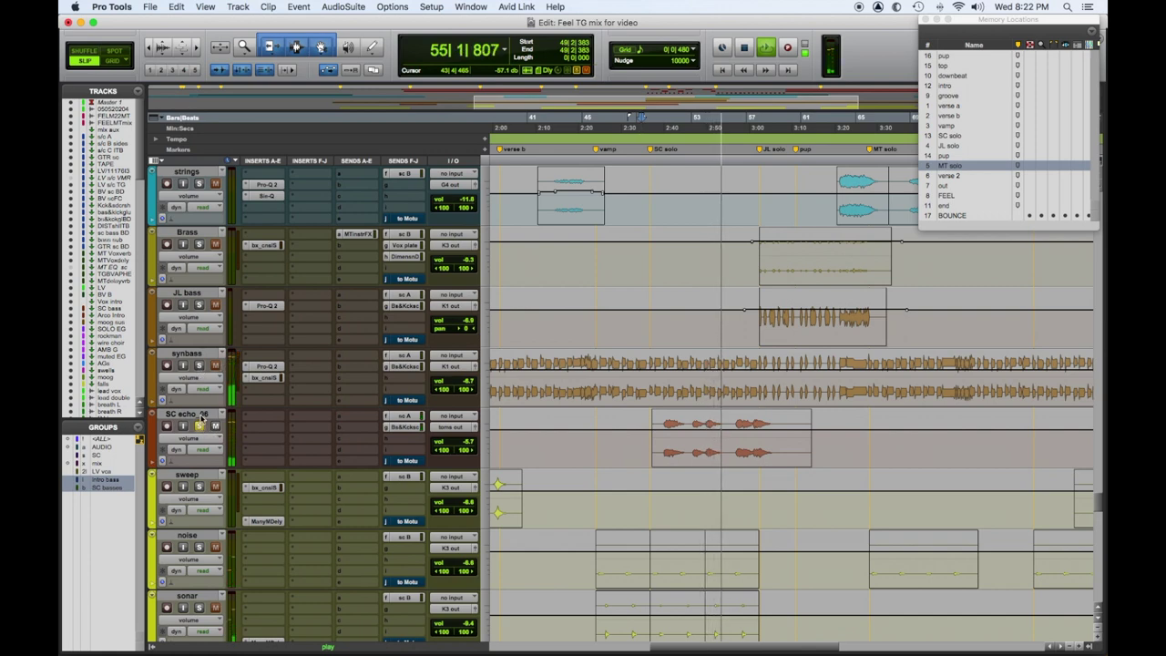
click(199, 414)
key(space)
mouse_move(200, 415)
mouse_down()
mouse_move(237, 255)
mouse_move(297, 107)
mouse_move(347, 420)
mouse_up()
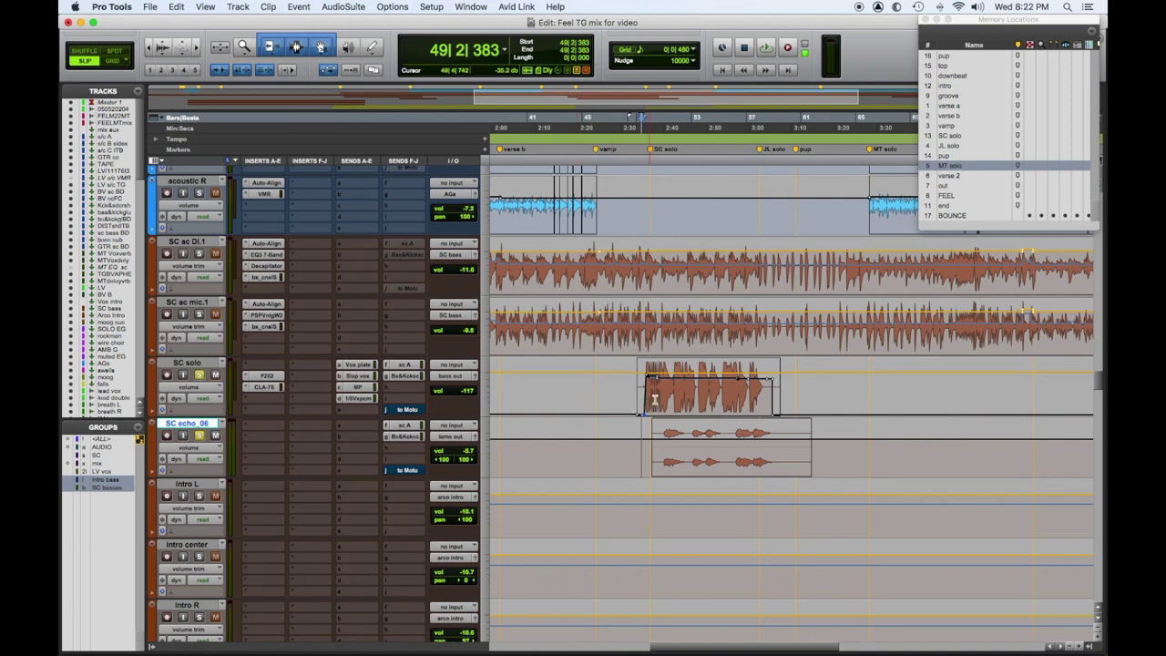
Play the SC solo phrase from its start, then solo the SC ac DI.1 bass track.
key(space)
key(space)
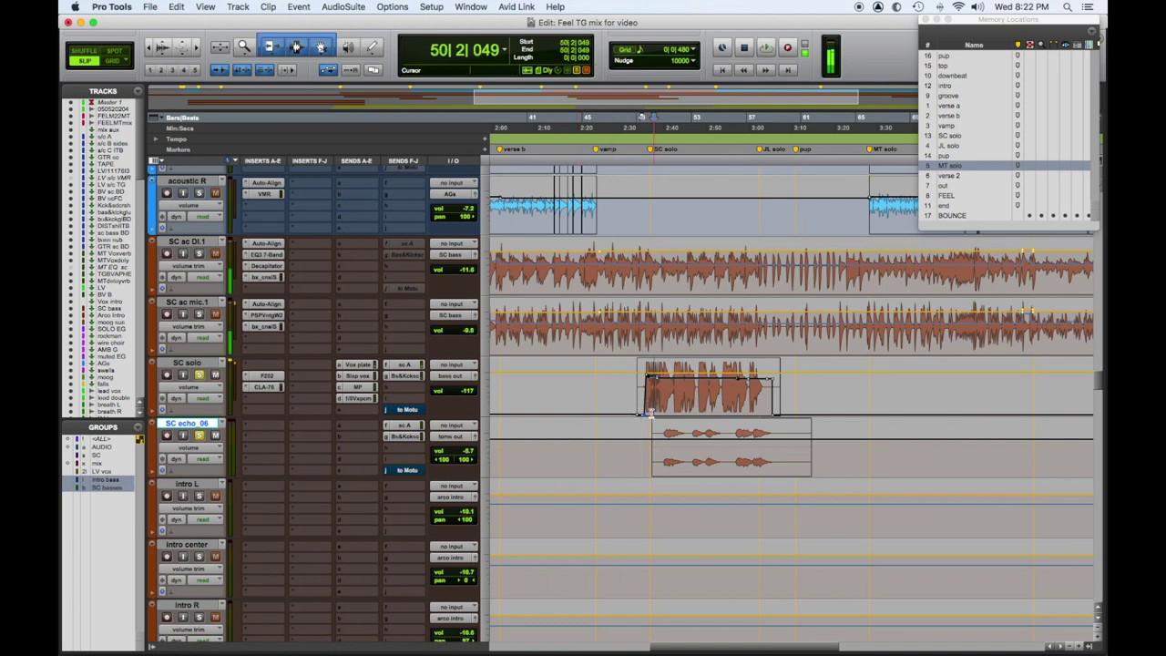
key(p)
key(space)
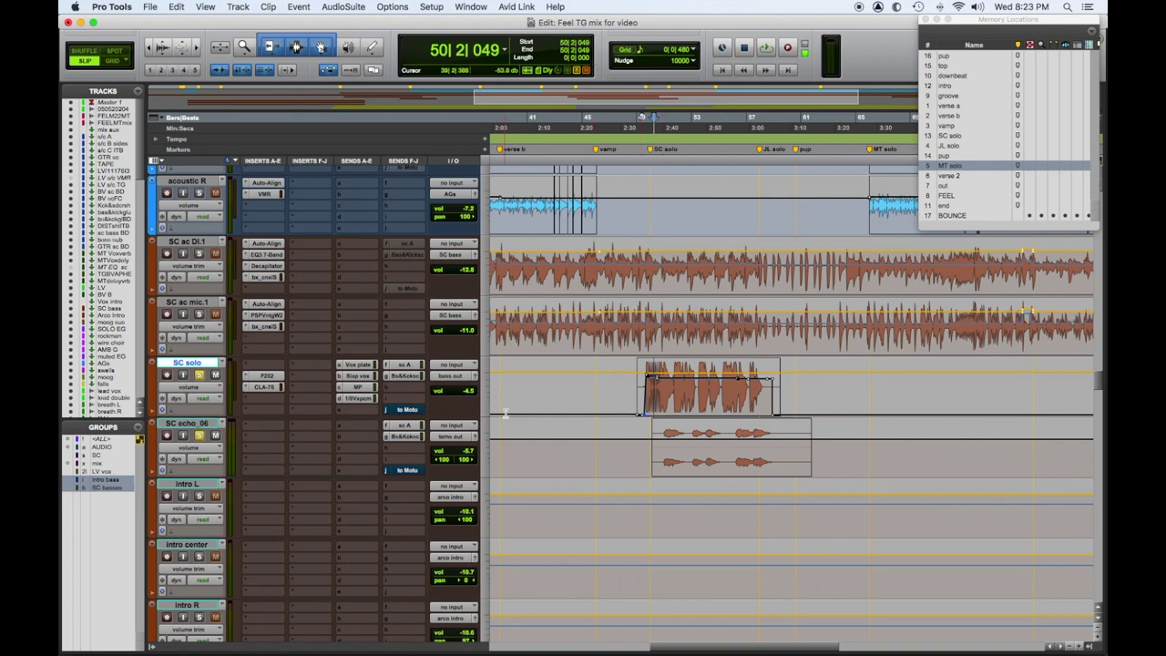
key(space)
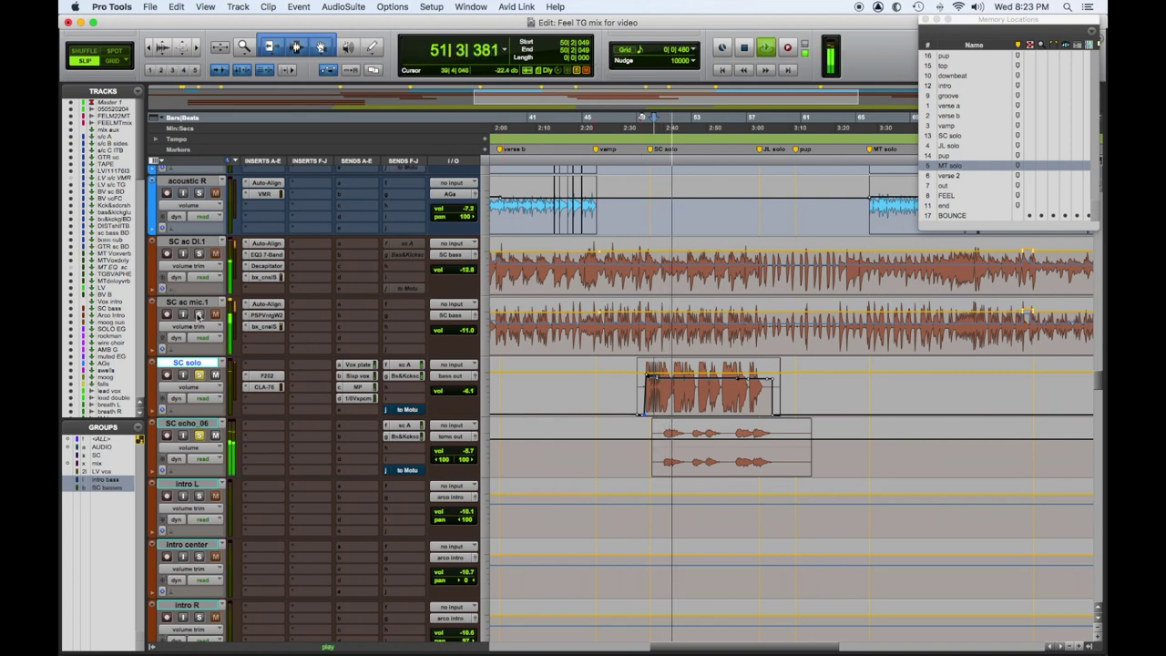
click(198, 255)
Solo the synbass track against the SC solo playback.
scroll(384, 433, down, 5)
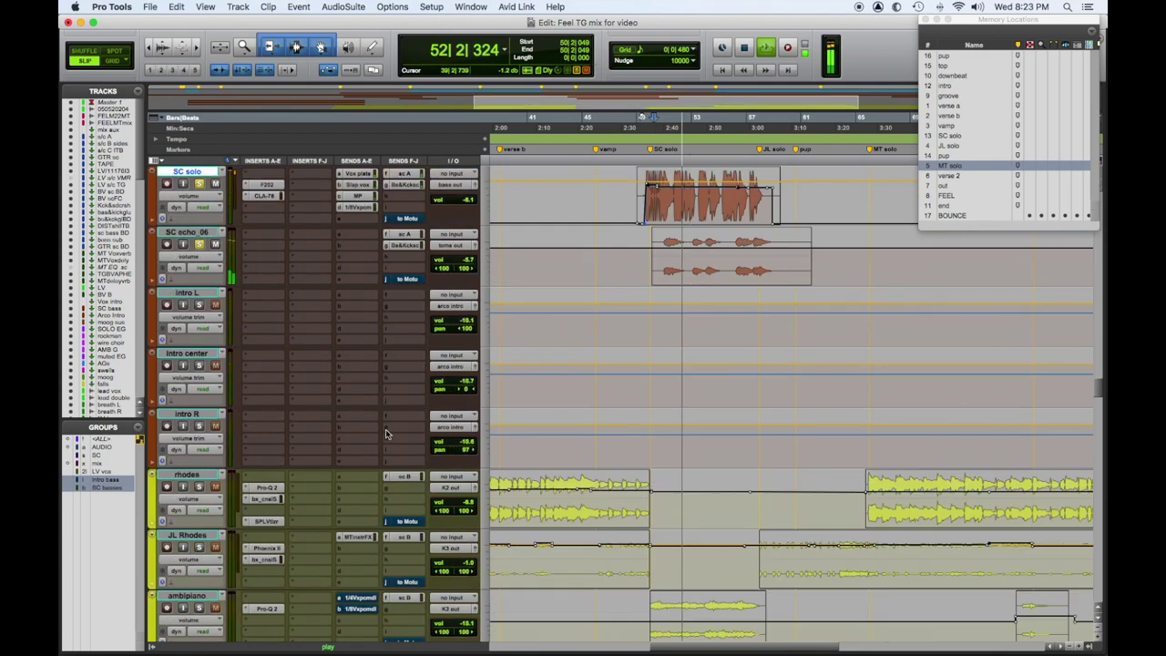
scroll(384, 434, down, 10)
scroll(384, 434, down, 15)
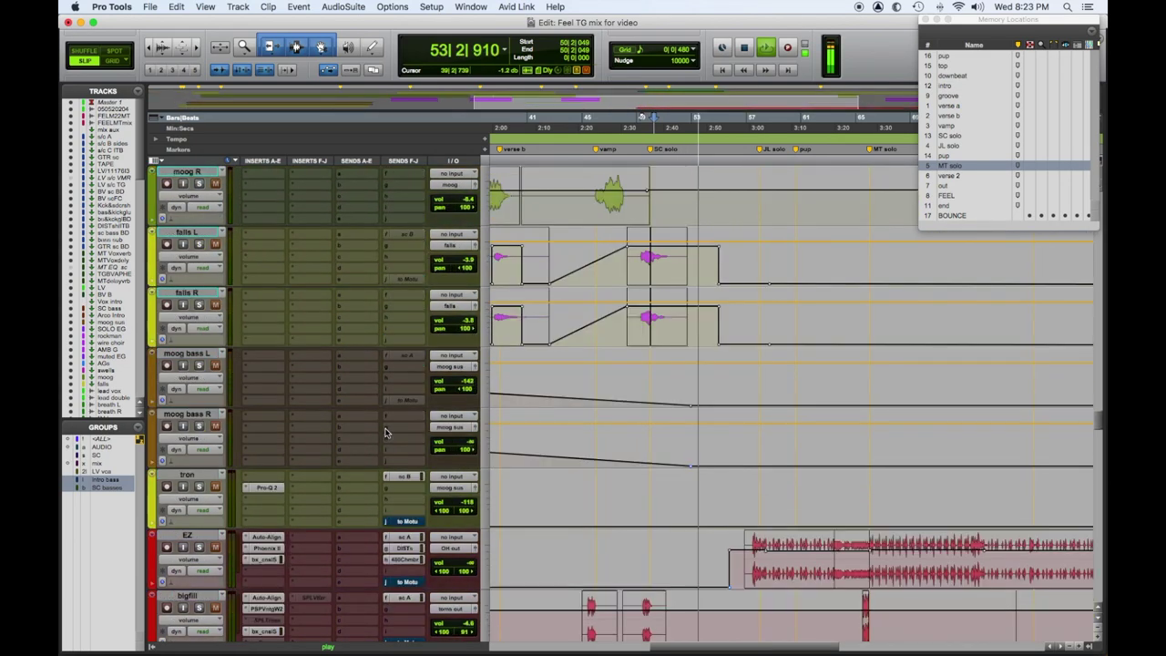
scroll(386, 431, down, 12)
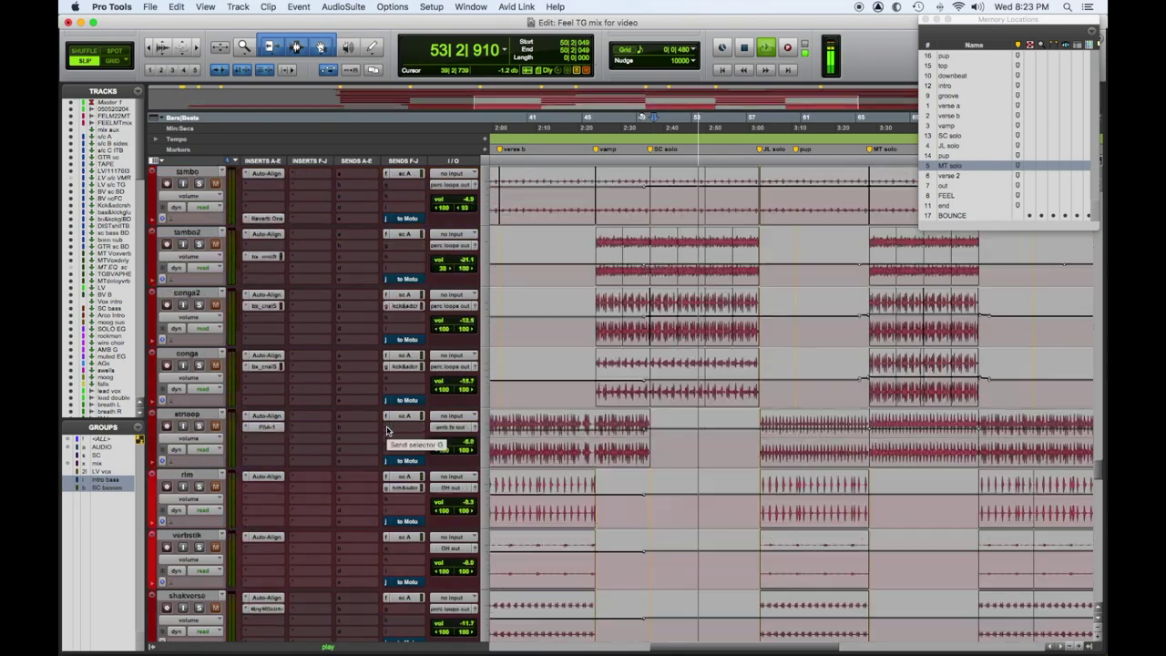
scroll(386, 431, down, 1)
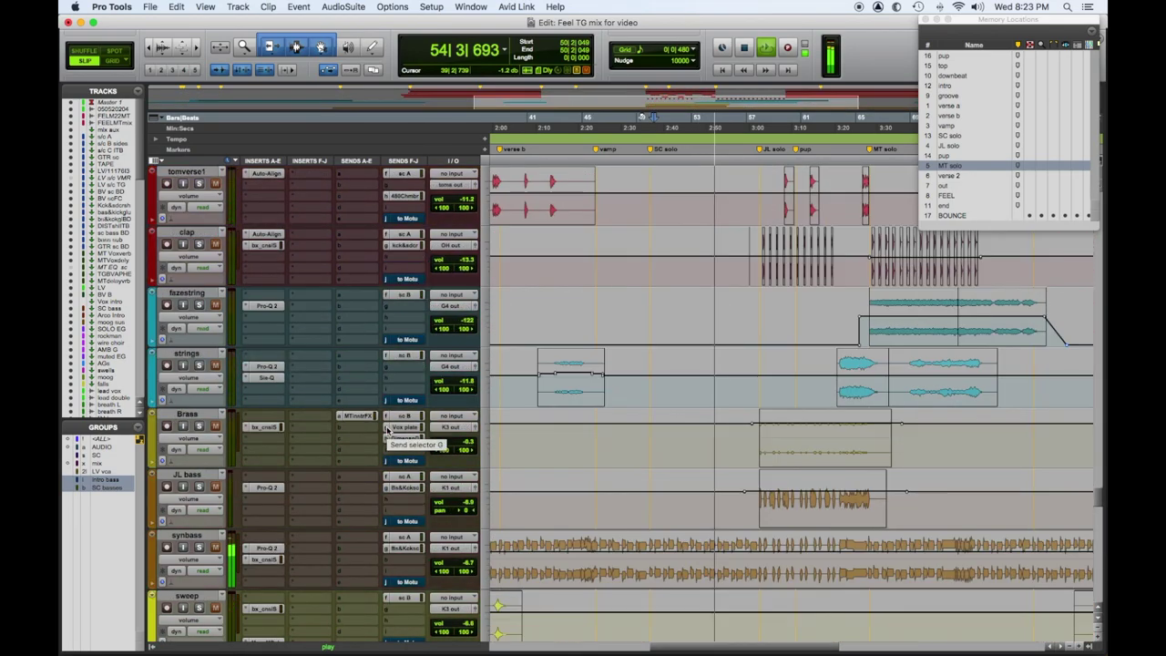
click(200, 547)
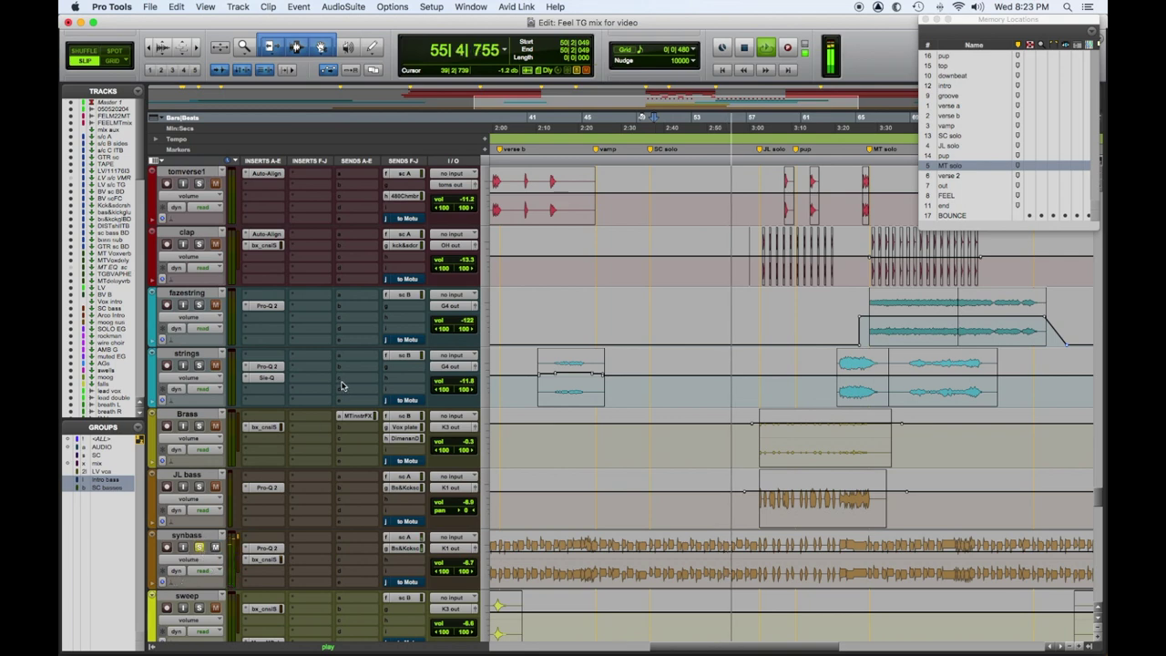
Solo JL bass, unsolo synbass, and stop playback back at 50|2|049.
scroll(345, 387, down, 3)
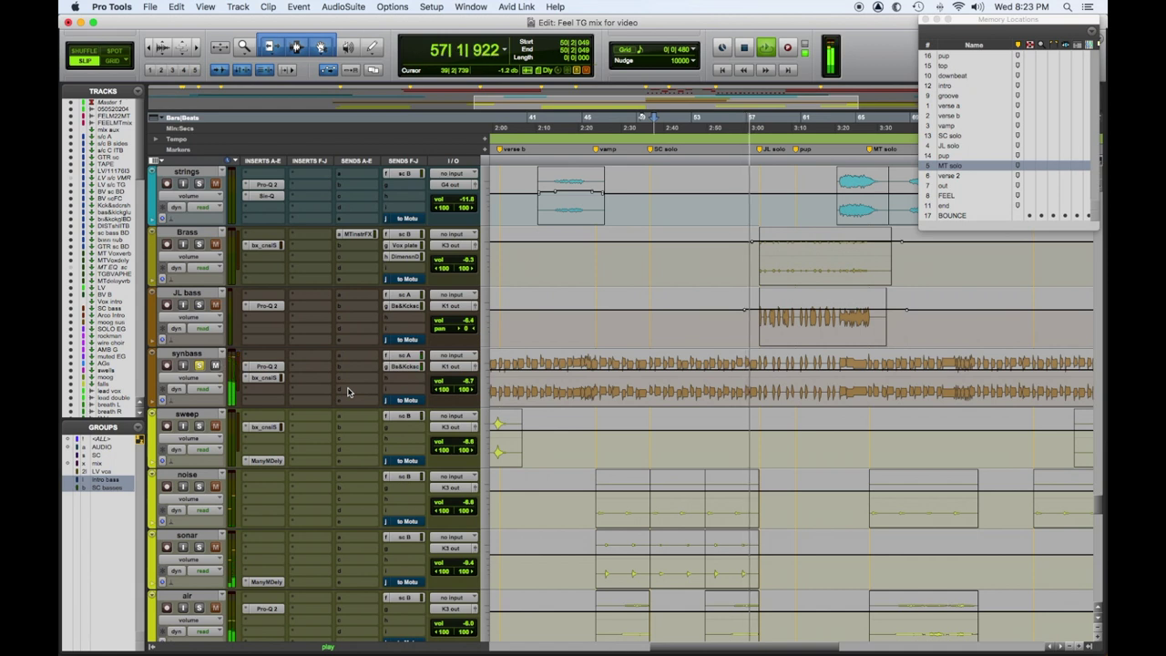
click(198, 306)
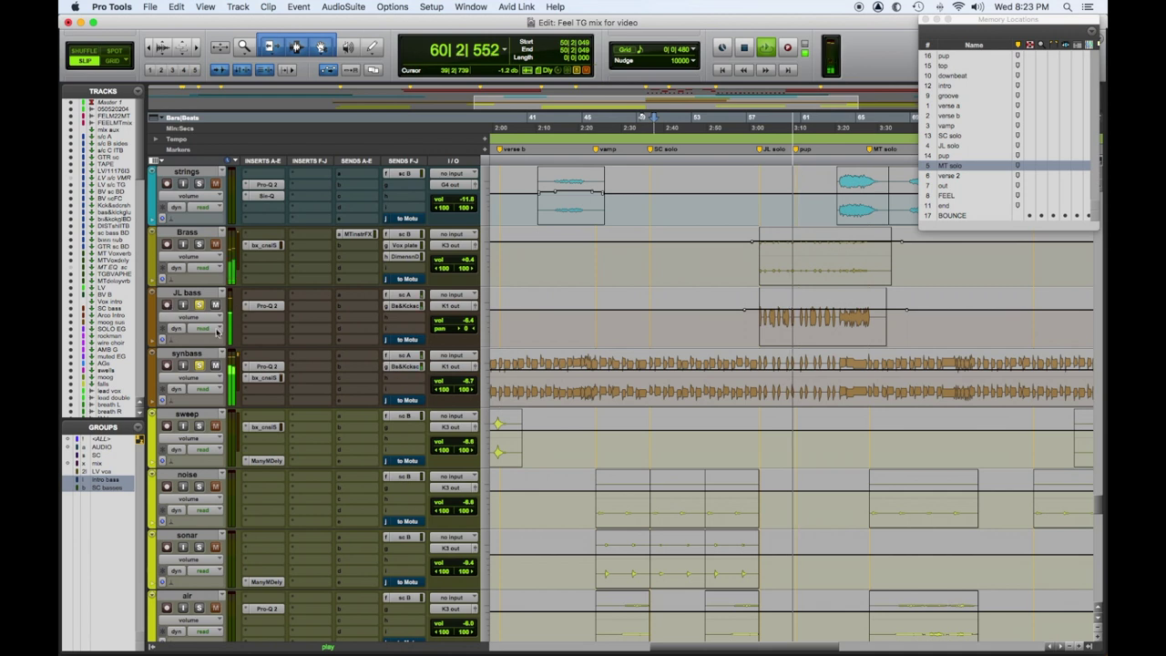
click(199, 366)
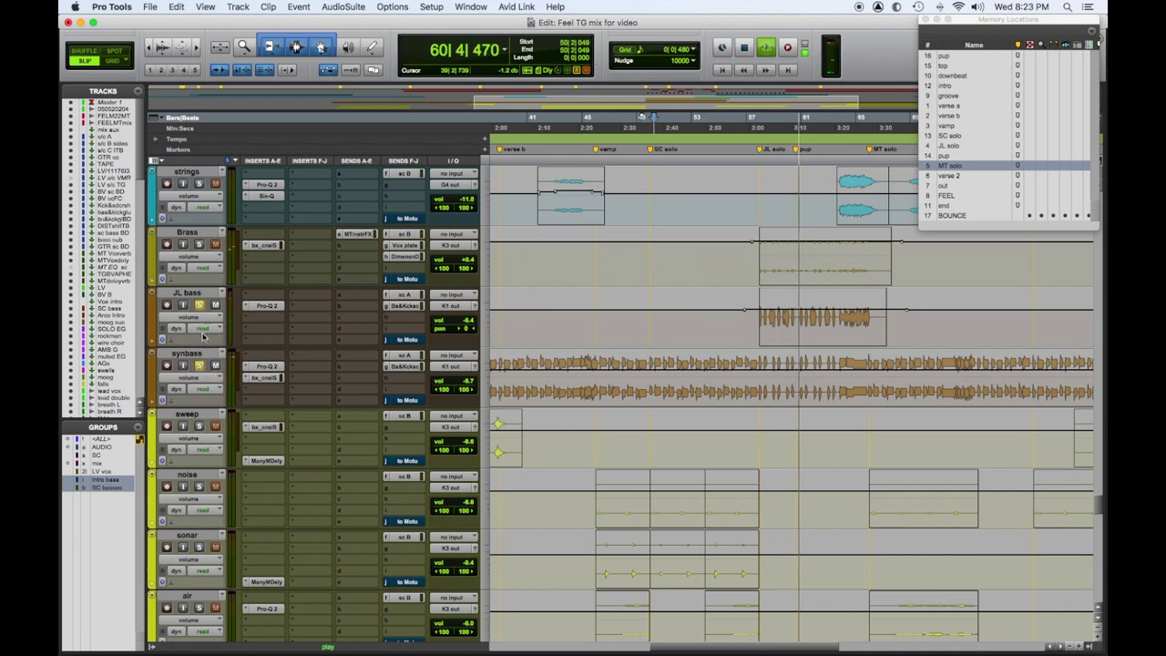
click(199, 305)
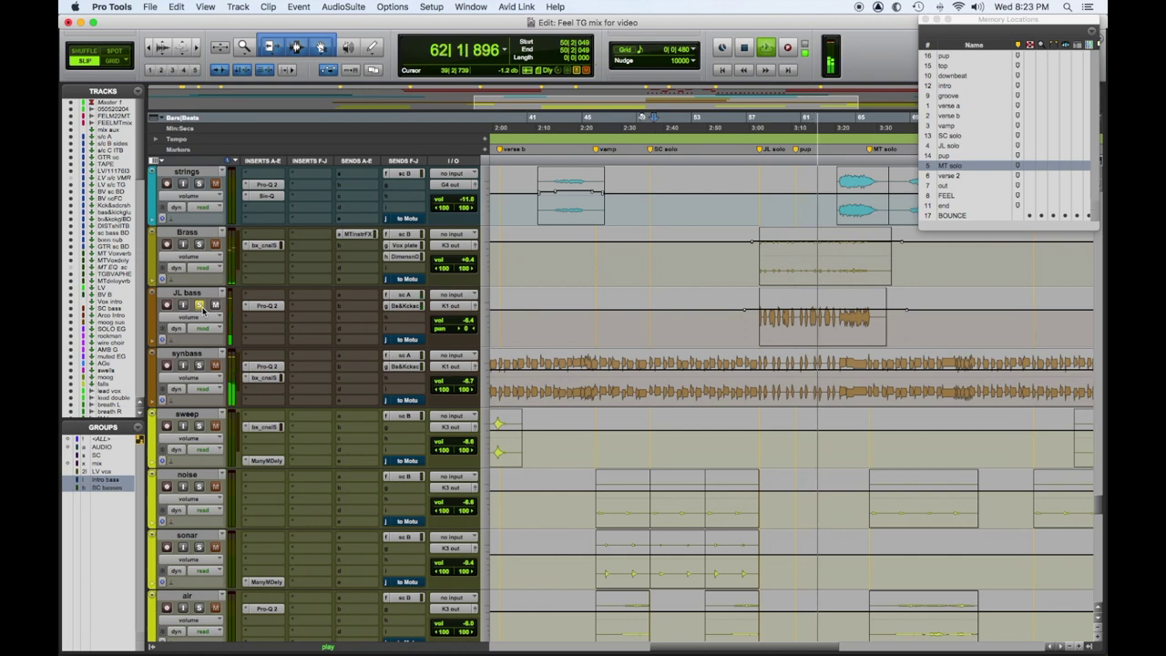
key(space)
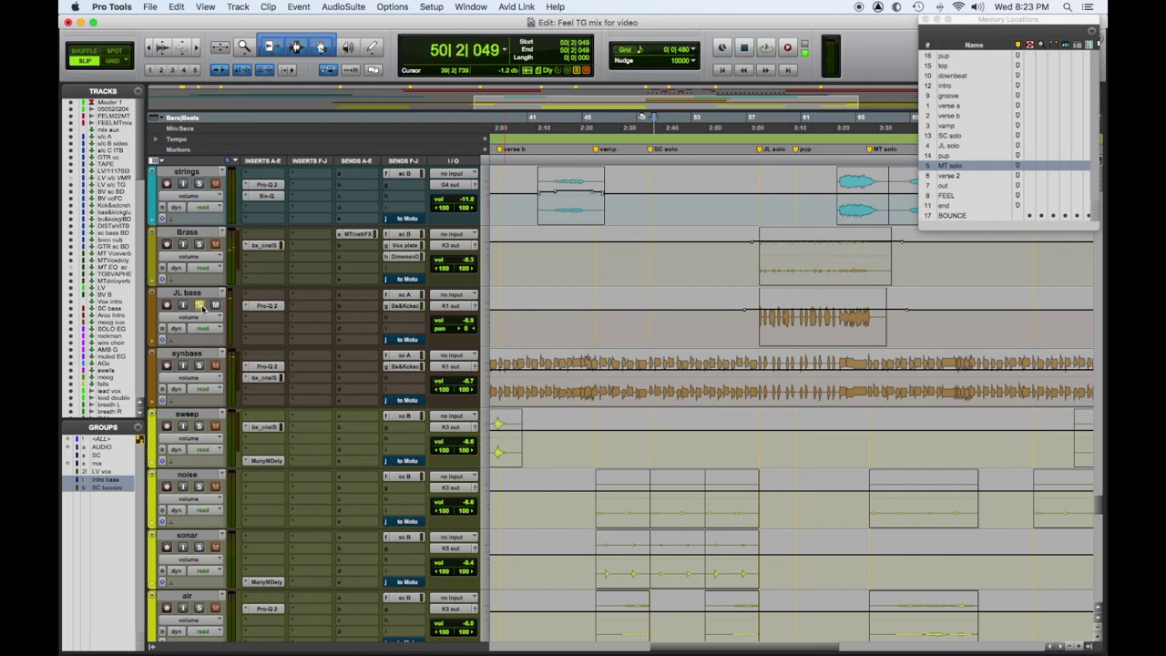
scroll(640, 419, down, 10)
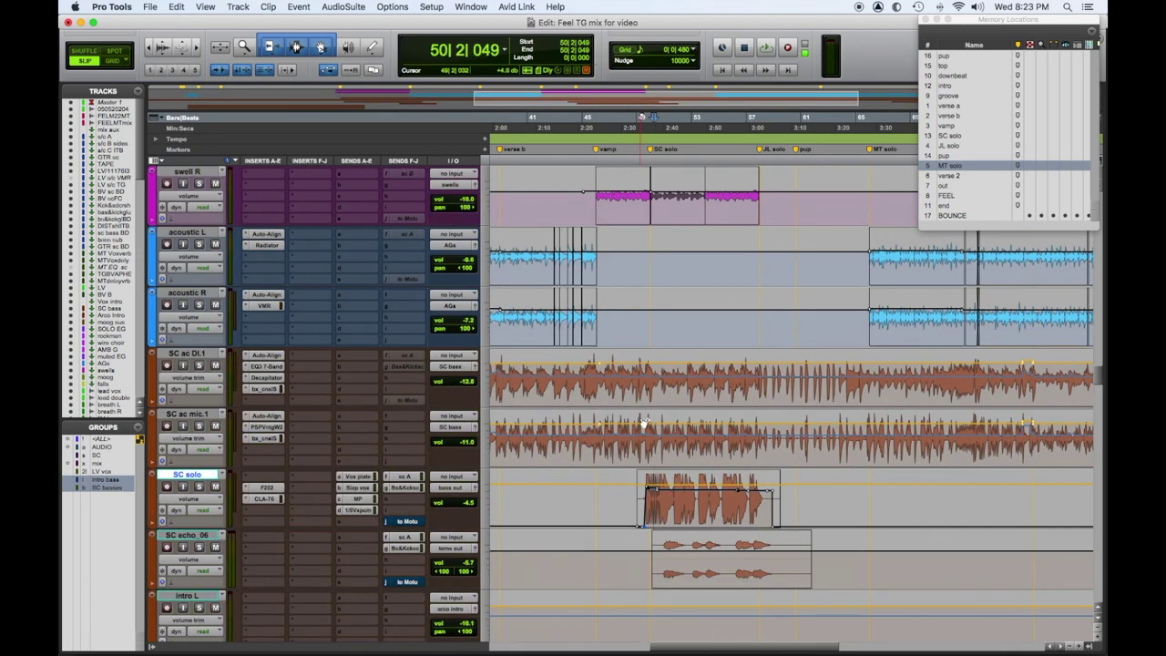
Zoom out, set the play position to 94|4|456 on SC echo_06, solo it and play.
key(super+bracketleft)
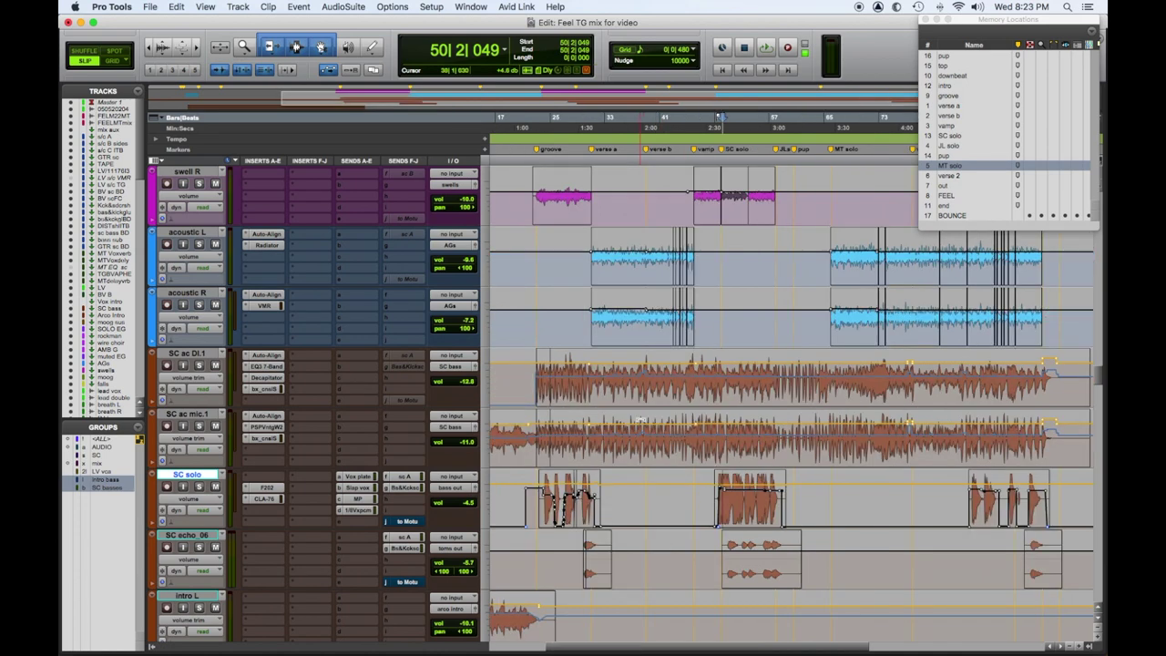
click(1031, 556)
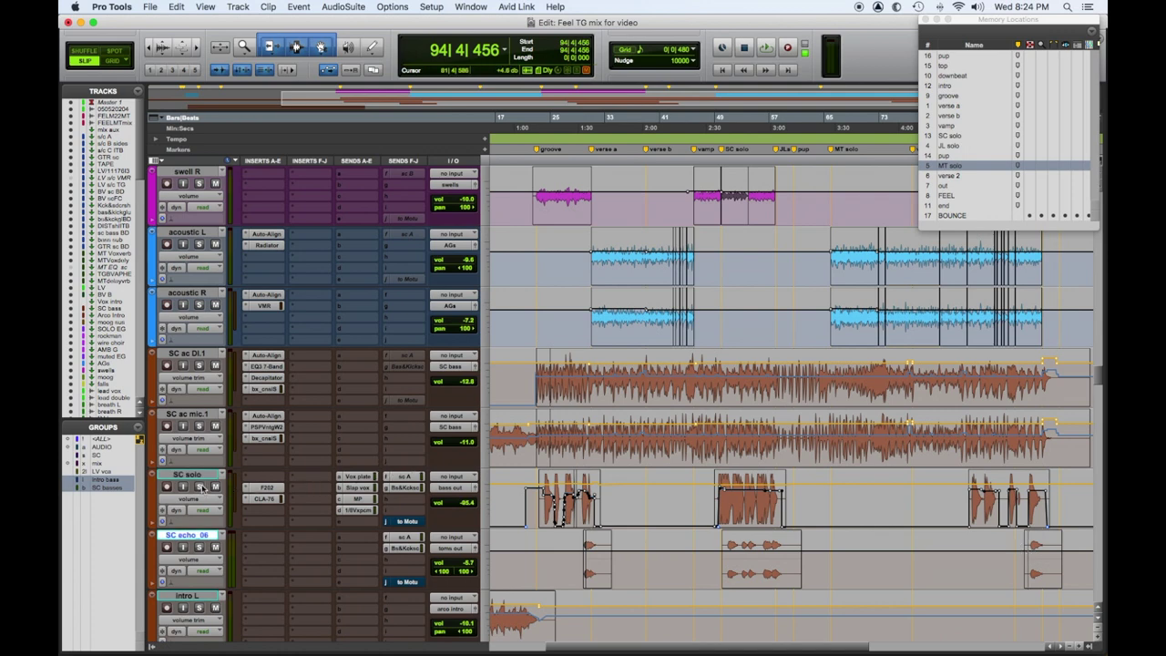
click(200, 547)
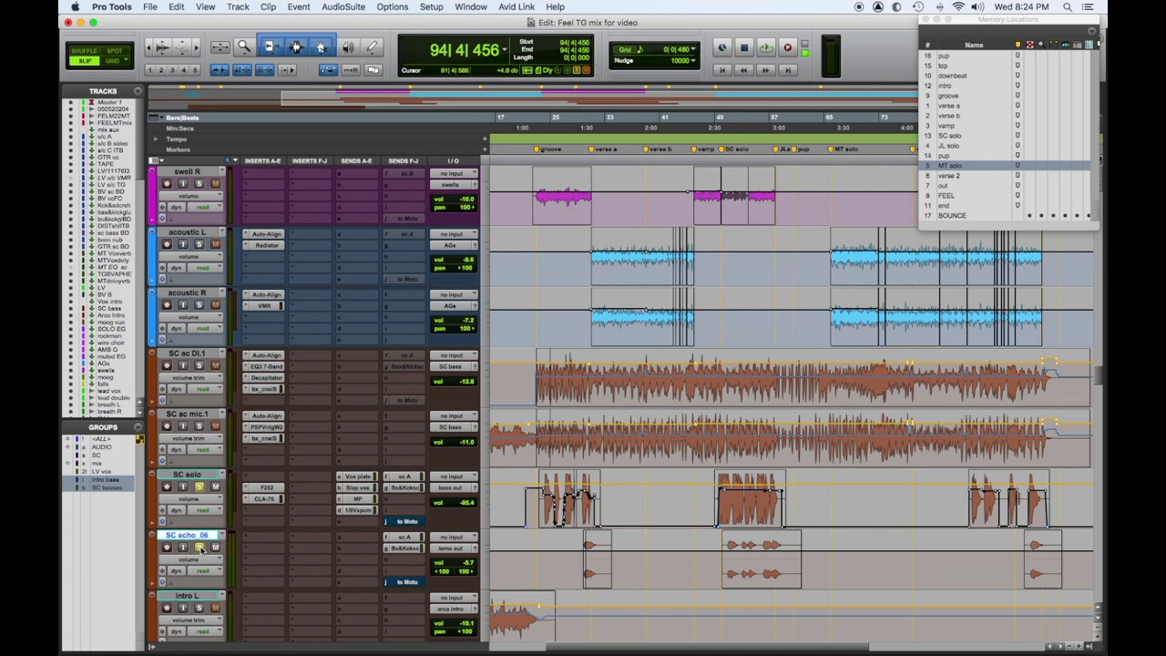
key(space)
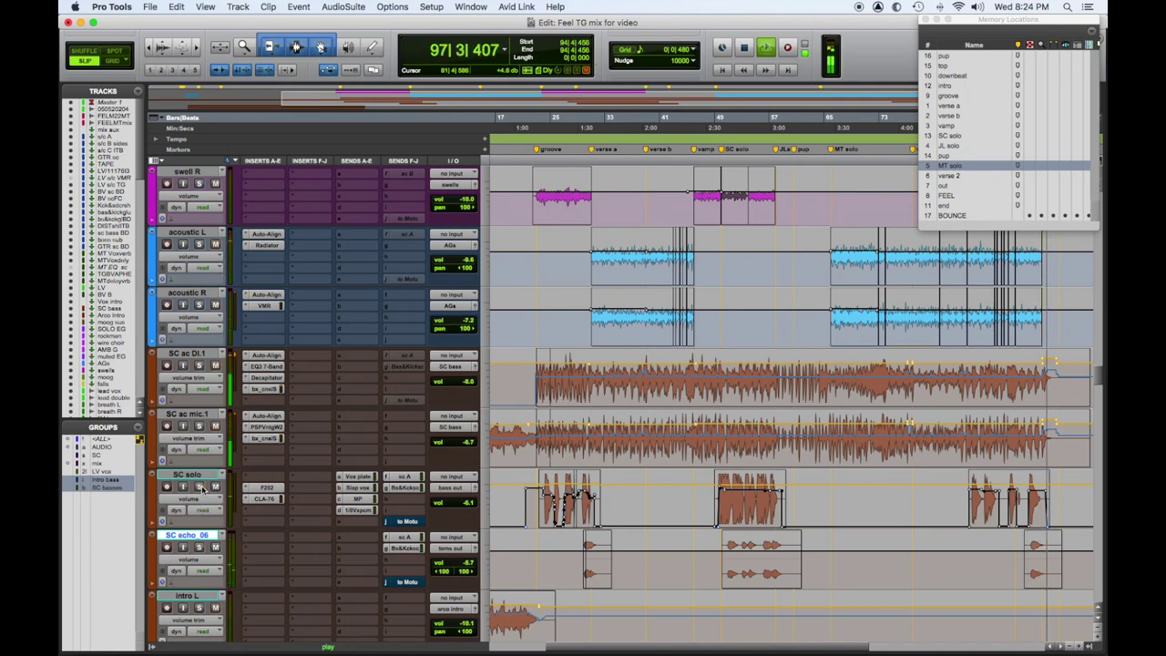
Add SC ac DI.1 and SC ac mic.1 to the solos and replay from bar 94.
click(201, 366)
key(space)
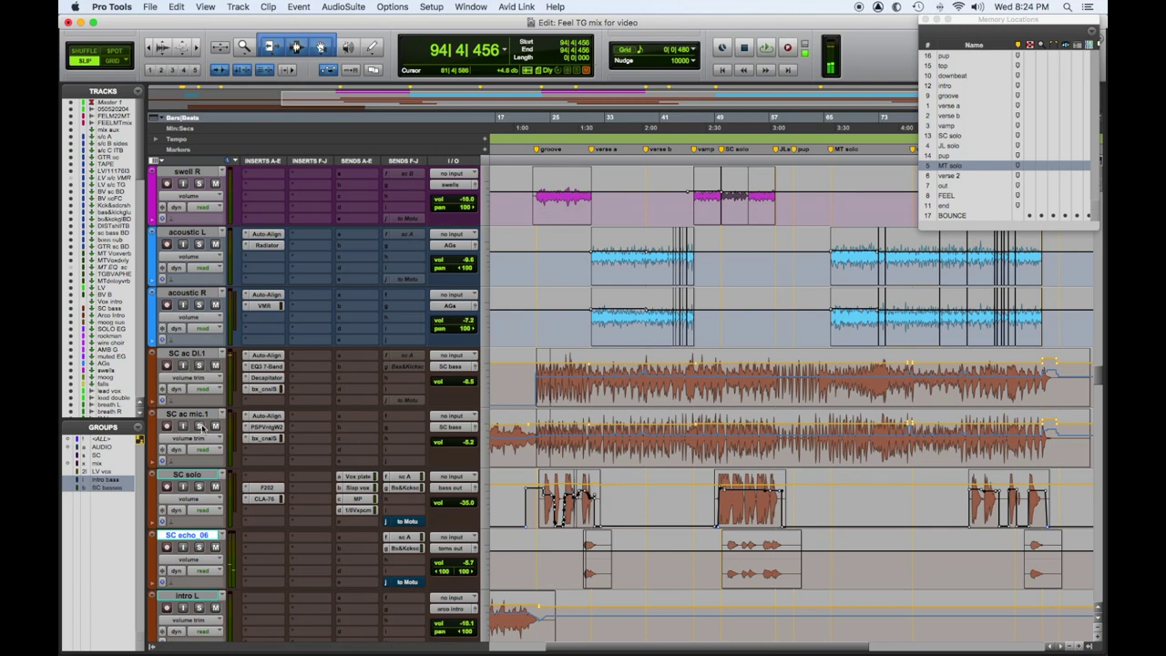
click(199, 426)
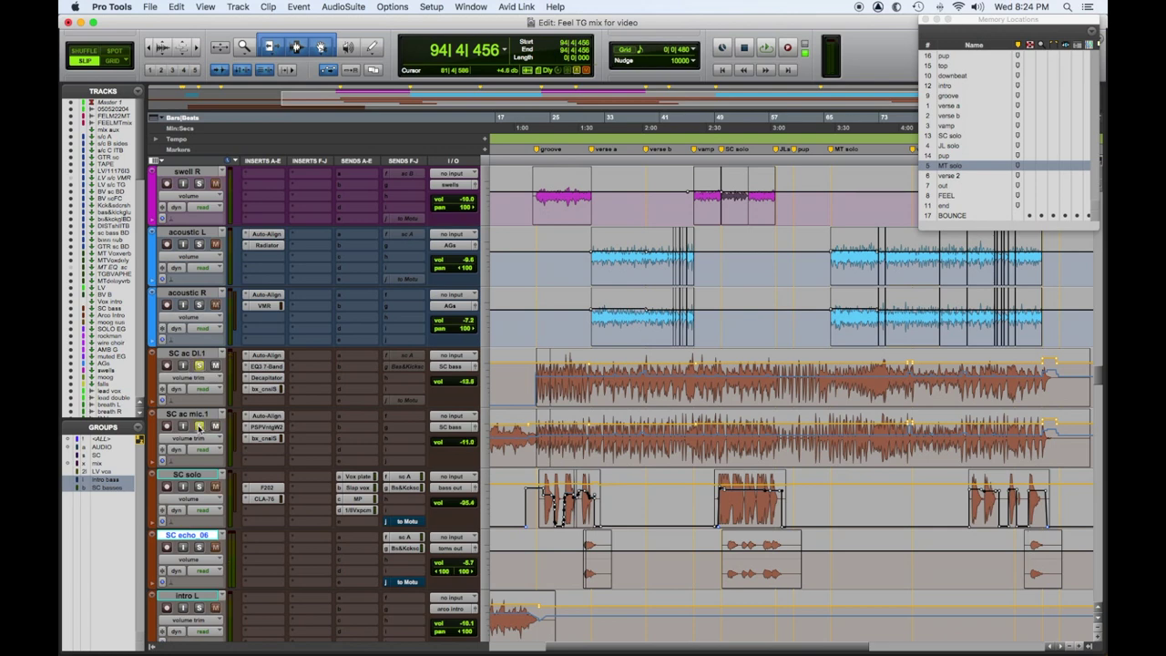
key(space)
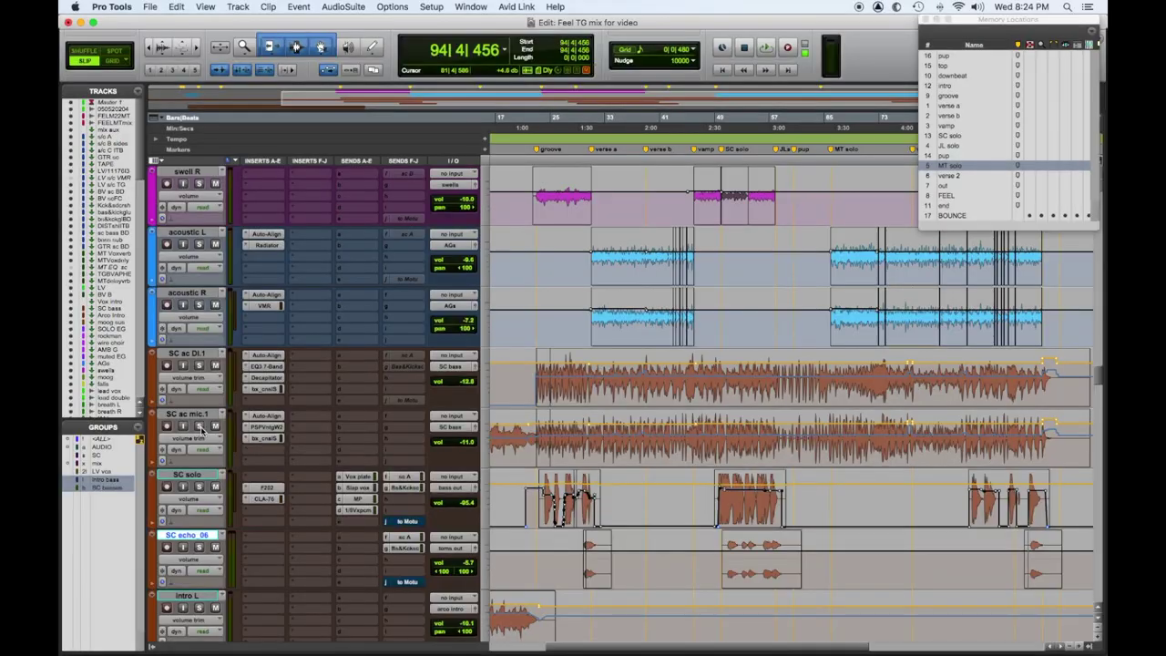
Replay the soloed SC solo, echo and bass passage from 94|4|456.
key(space)
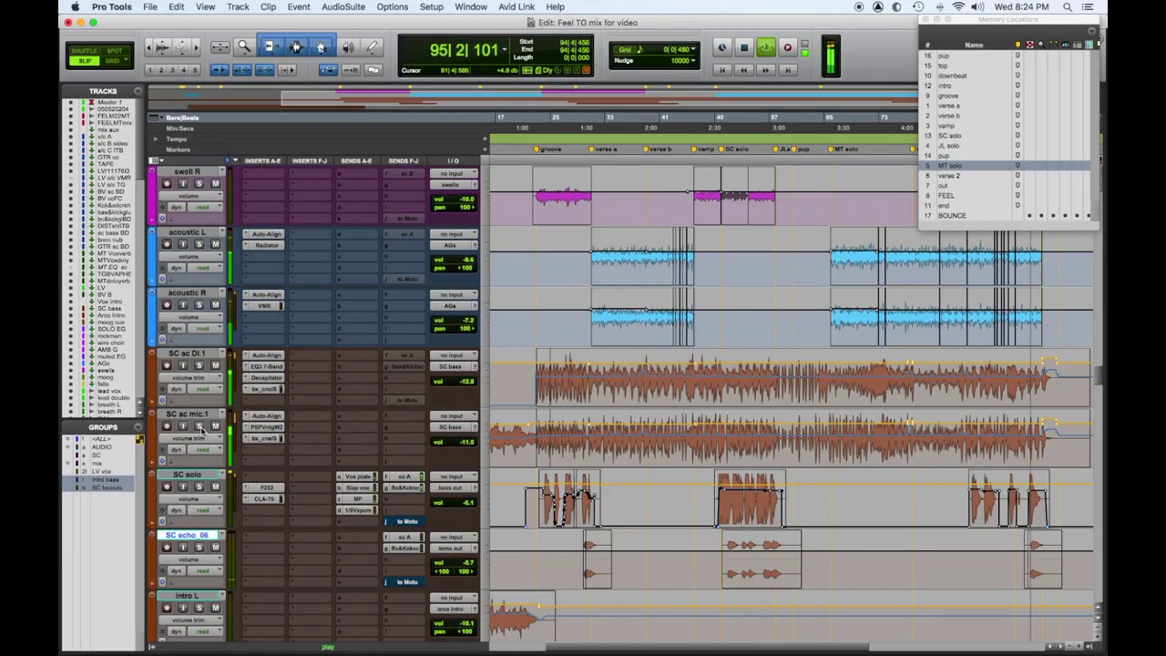